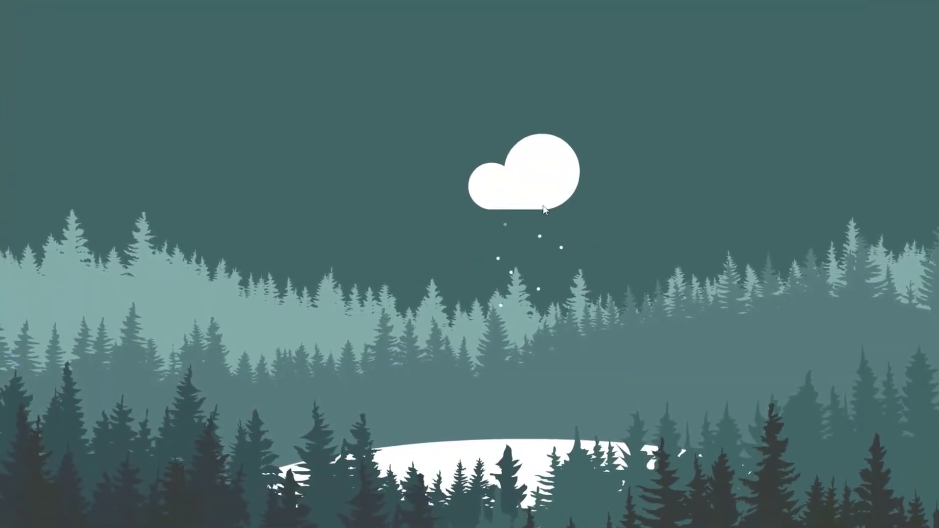
- Launch Performance Monitor from Start search and begin a new User Defined data collector set
{"action": "key", "text": "super"}
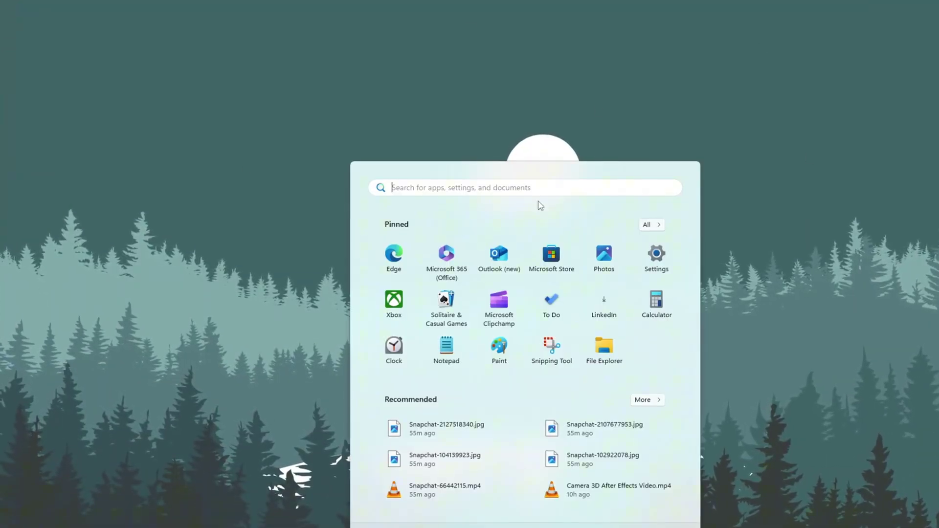
{"action": "type", "text": "perf"}
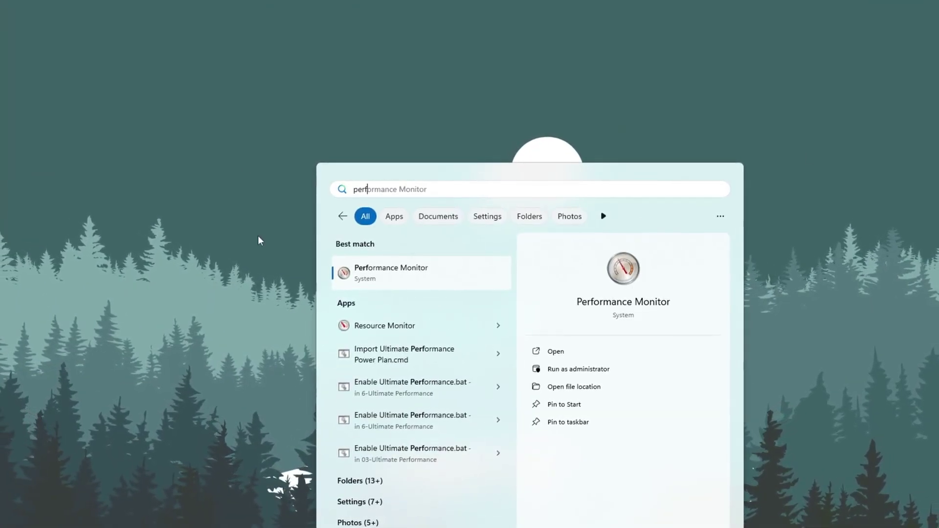
{"action": "left_click", "coordinate": [467, 285]}
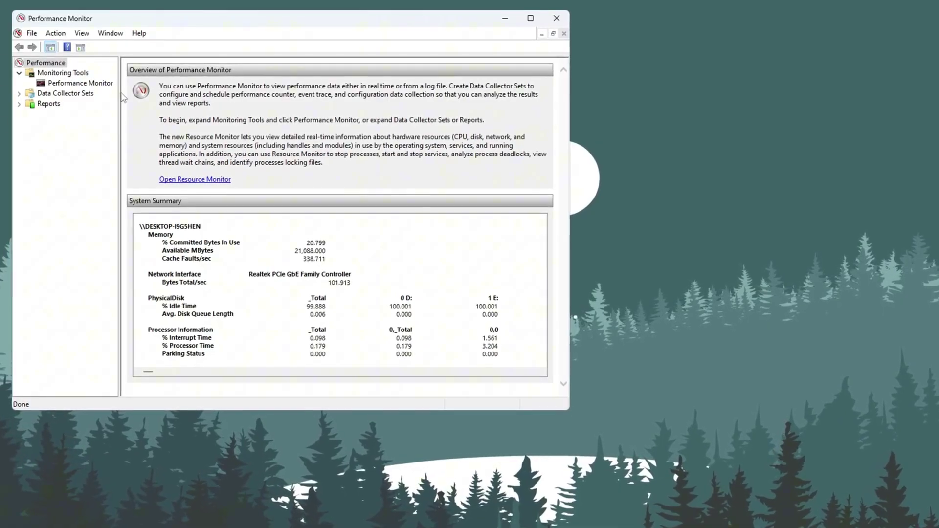
{"action": "left_click", "coordinate": [31, 95]}
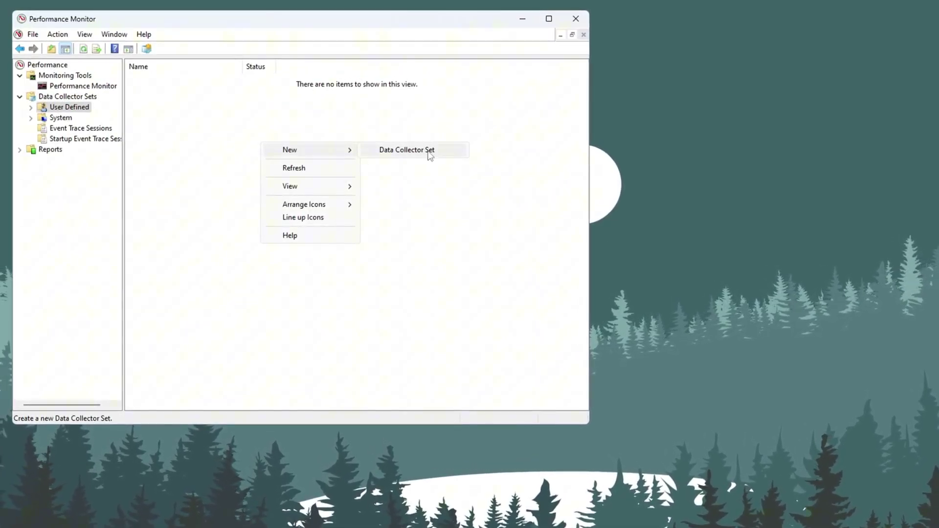
{"action": "left_click", "coordinate": [405, 150]}
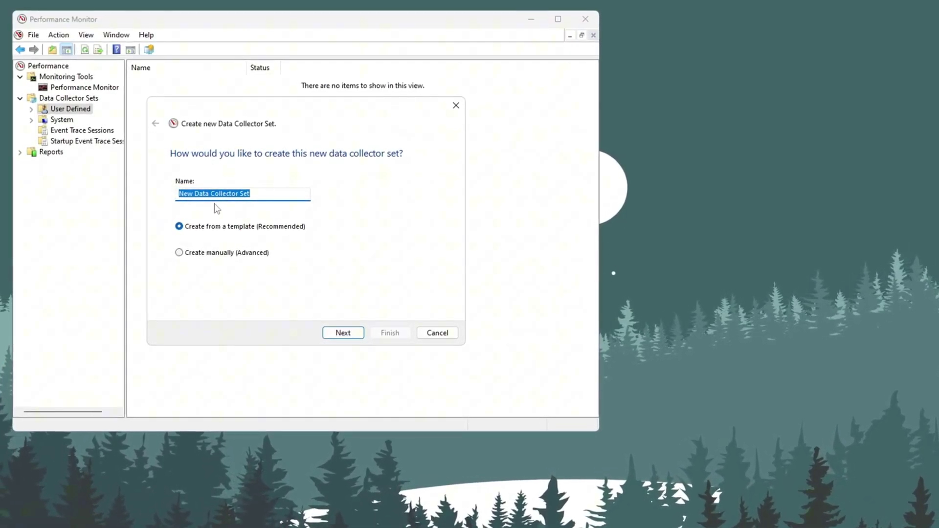
- Name the new collector set 'Ultra Low PC' and choose to create it manually
{"action": "type", "text": "Ultra Low PC"}
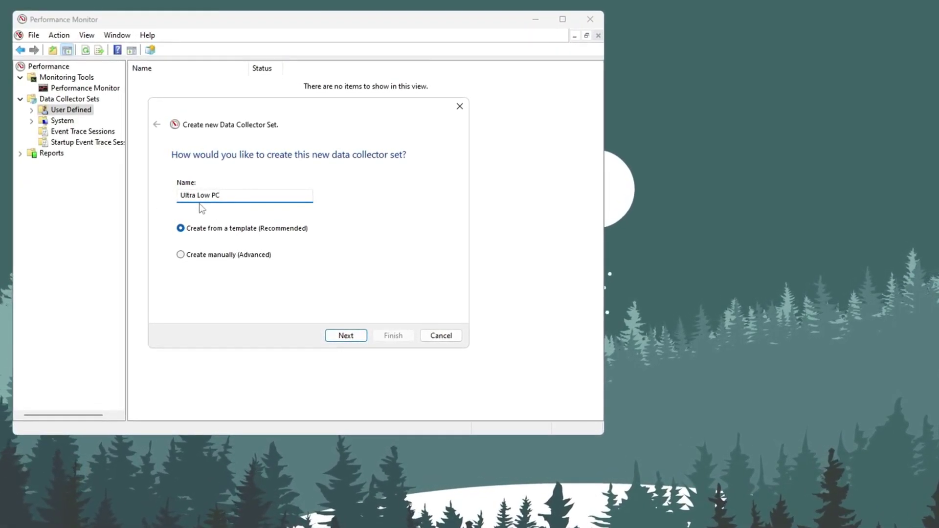
{"action": "left_click", "coordinate": [359, 339]}
{"action": "left_click", "coordinate": [239, 261]}
{"action": "left_click", "coordinate": [348, 339]}
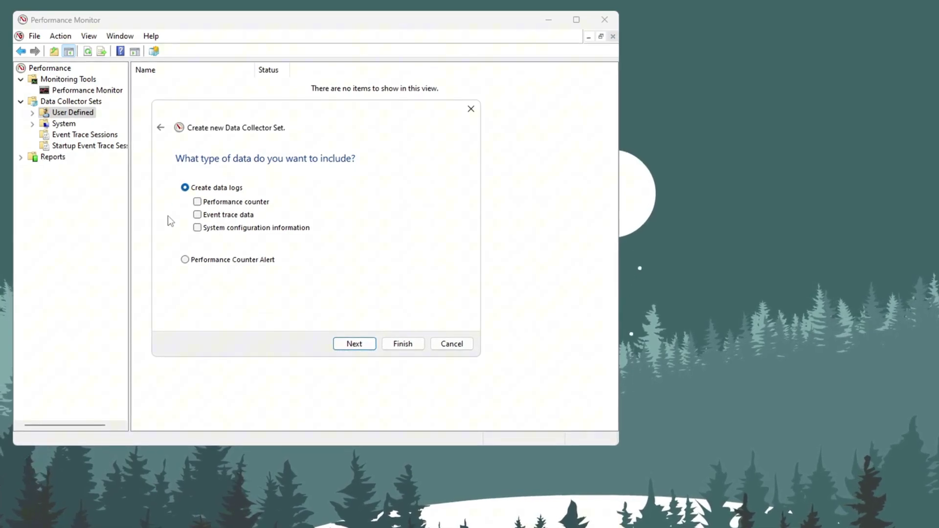
- Include performance counter data, add processor instance 15, and finish creating the set
{"action": "left_click", "coordinate": [197, 202]}
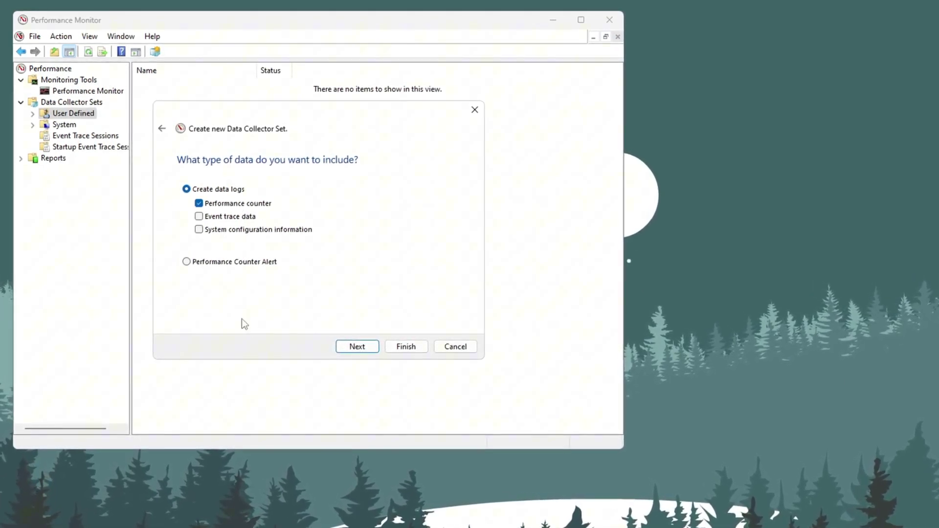
{"action": "left_click", "coordinate": [360, 346]}
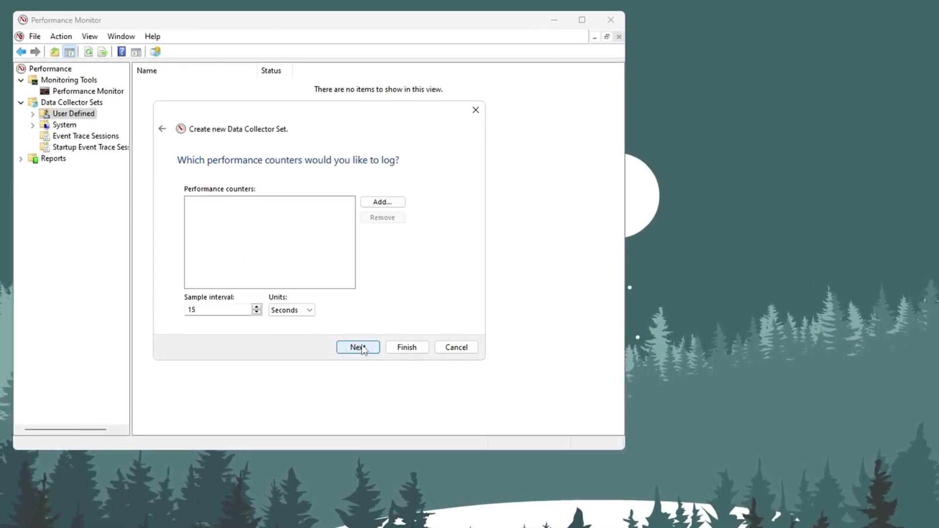
{"action": "left_click", "coordinate": [383, 202]}
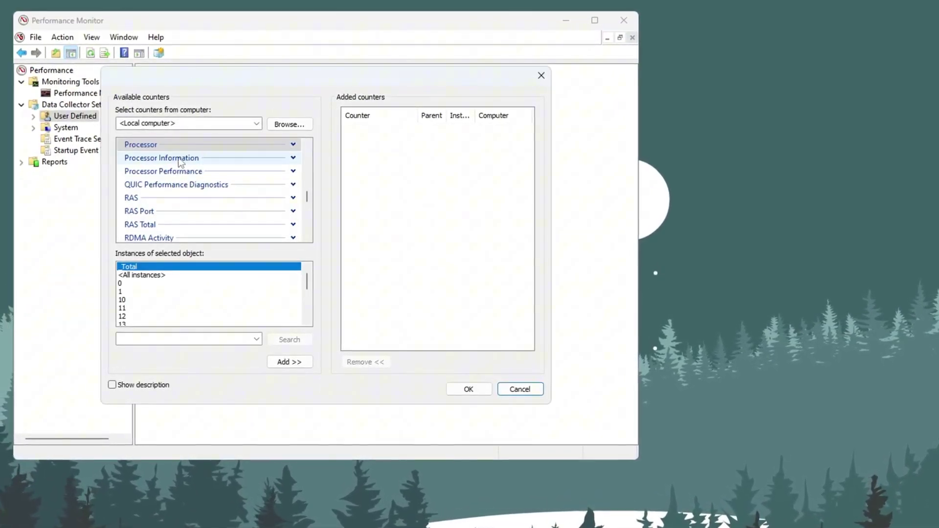
{"action": "scroll", "coordinate": [161, 311], "scroll_direction": "down", "scroll_amount": 6}
{"action": "scroll", "coordinate": [162, 311], "scroll_direction": "up", "scroll_amount": 2}
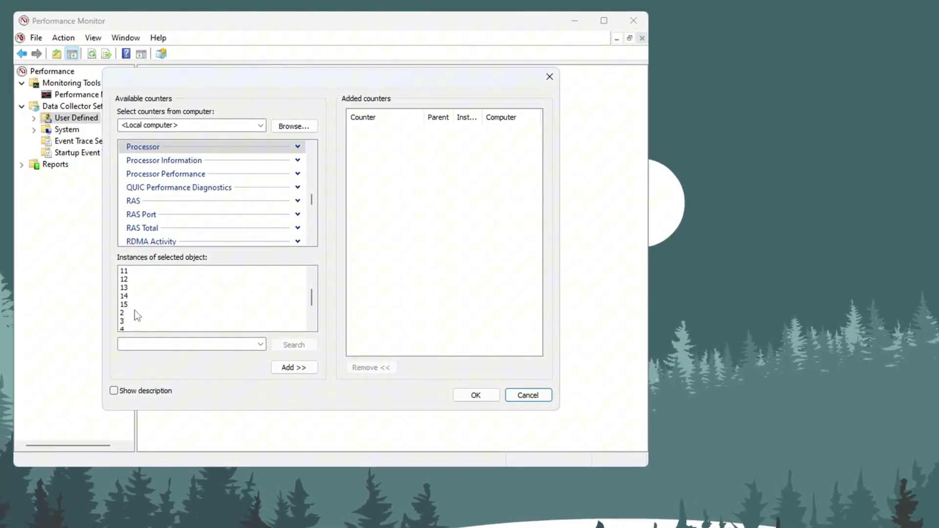
{"action": "left_click", "coordinate": [160, 304]}
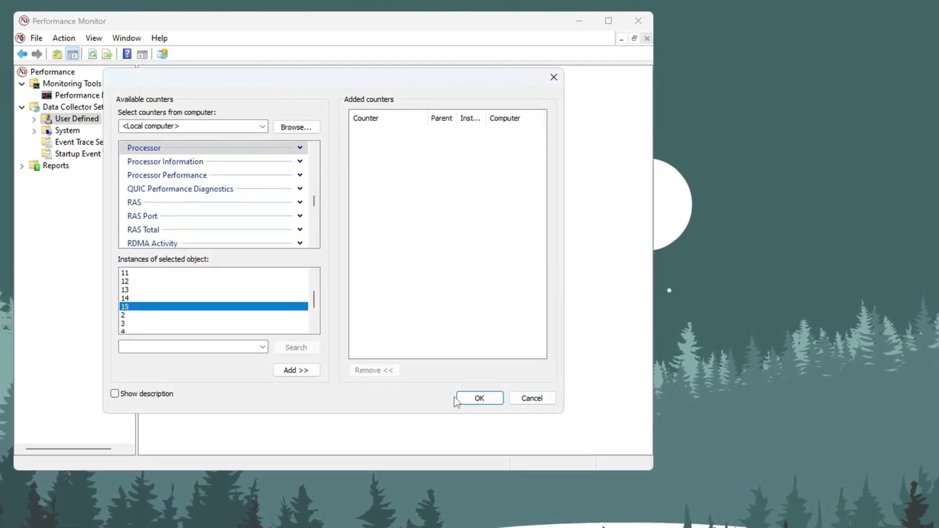
{"action": "left_click", "coordinate": [472, 397]}
{"action": "left_click", "coordinate": [392, 366]}
{"action": "left_click", "coordinate": [423, 365]}
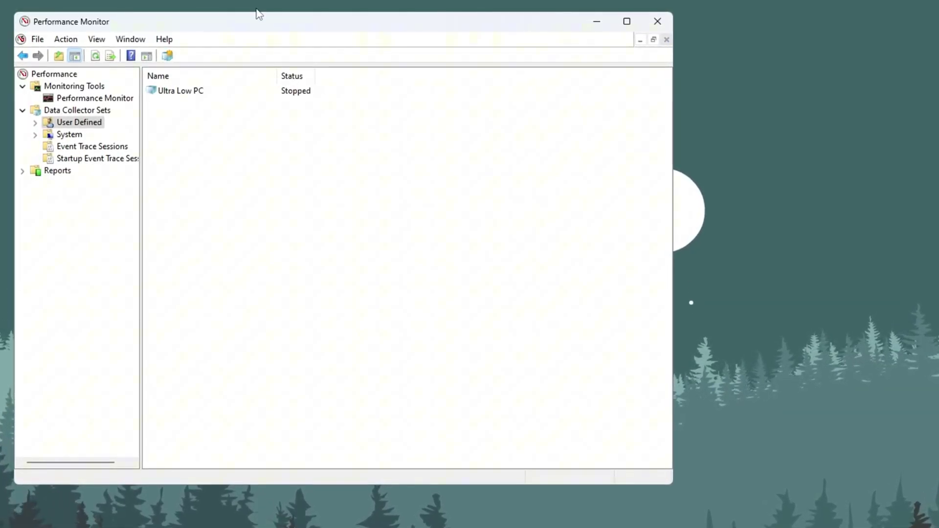
- Start the Ultra Low PC collector set and open it to view DataCollector01
{"action": "right_click", "coordinate": [190, 97]}
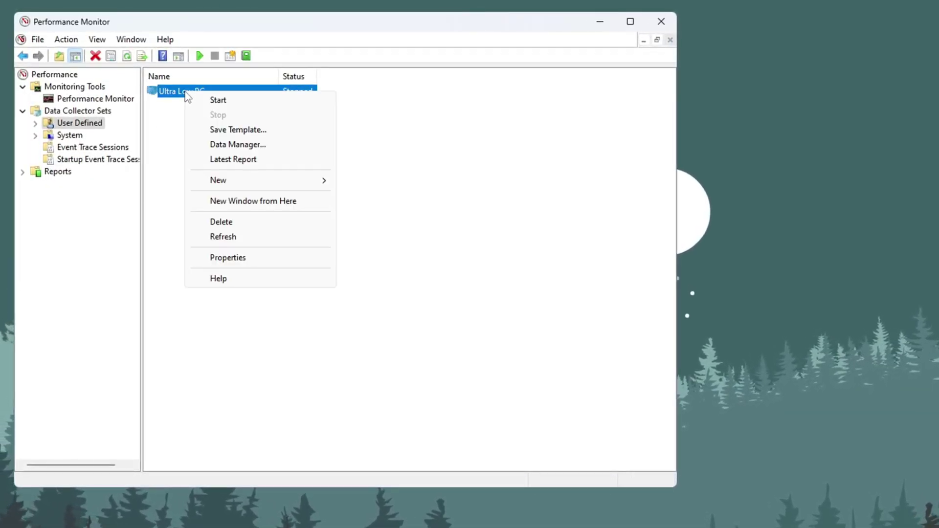
{"action": "left_click", "coordinate": [224, 105]}
{"action": "double_click", "coordinate": [224, 97]}
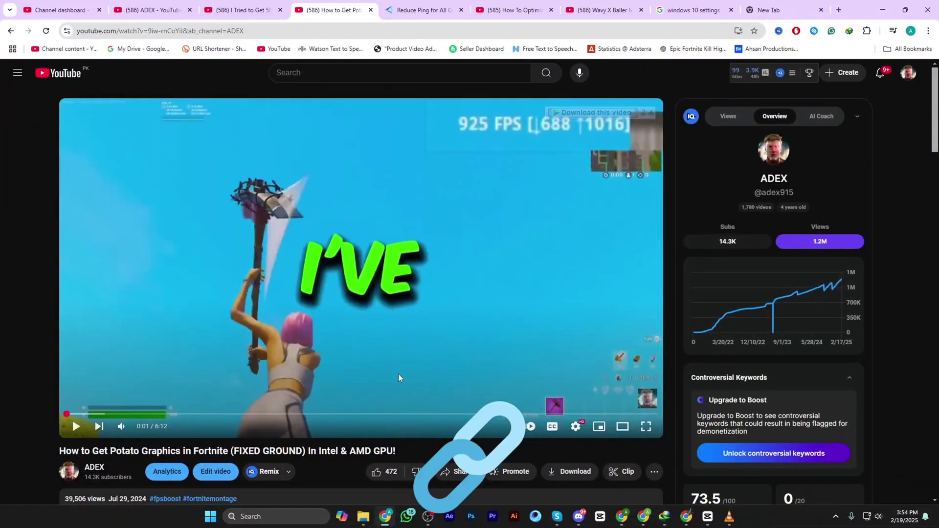
{"action": "scroll", "coordinate": [398, 373], "scroll_direction": "down", "scroll_amount": 4}
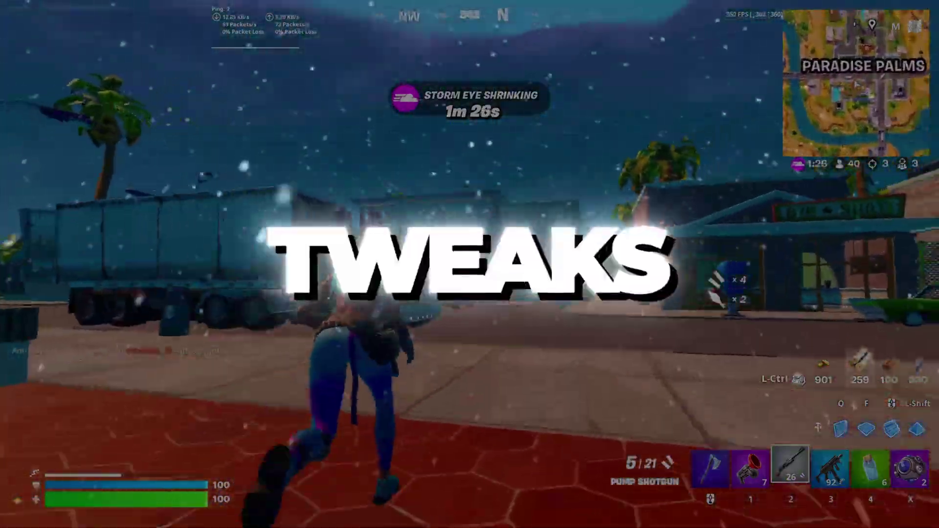
- Scroll the ADEX OFFICIAL homepage down to the Recent Posts section
{"action": "key", "text": "1"}
{"action": "left_click", "coordinate": [470, 264]}
{"action": "key", "text": "3"}
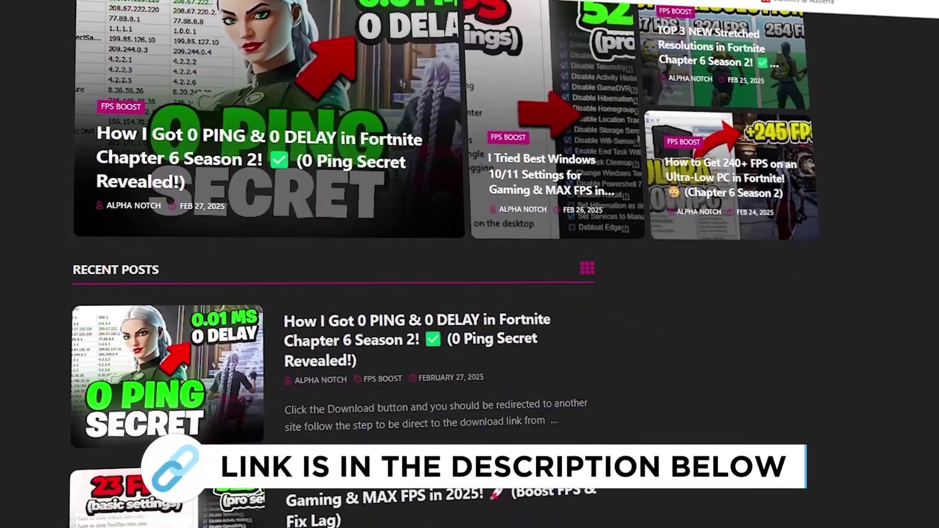
{"action": "scroll", "coordinate": [470, 264], "scroll_direction": "down", "scroll_amount": 5}
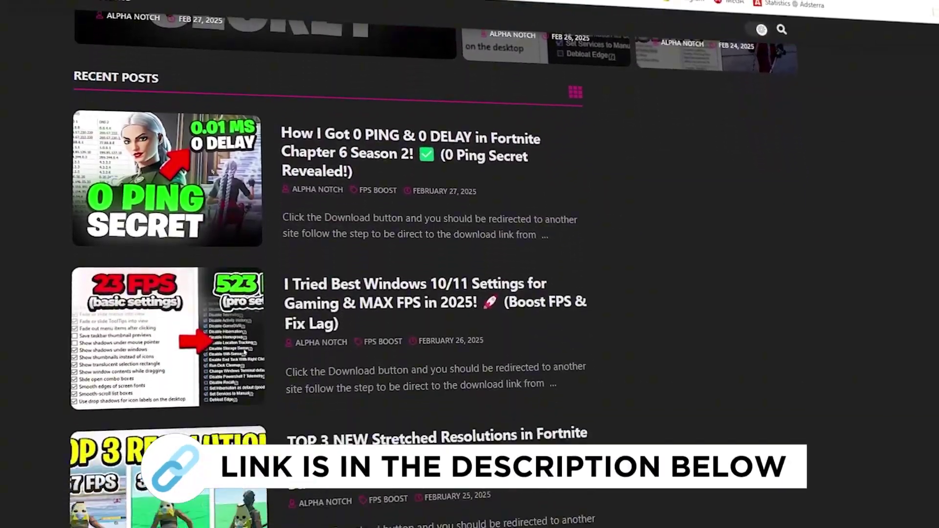
{"action": "scroll", "coordinate": [470, 264], "scroll_direction": "down", "scroll_amount": 5}
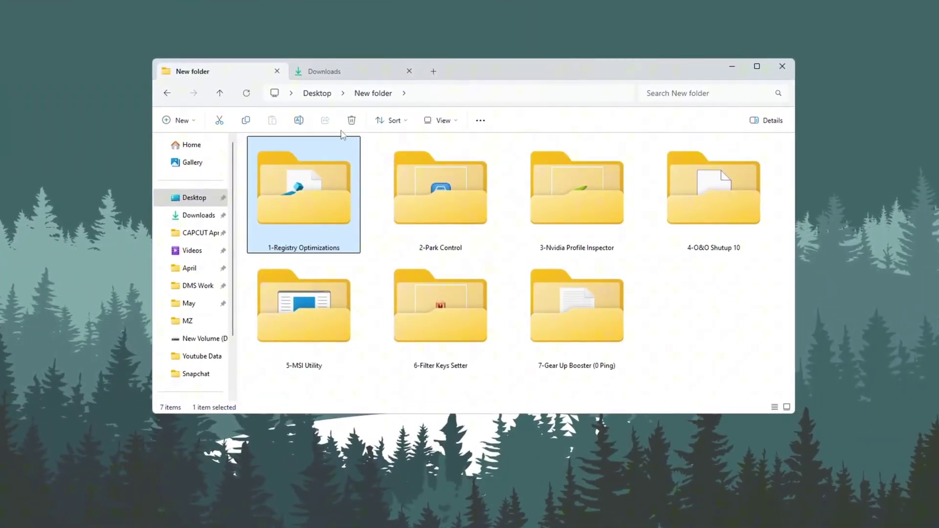
- Open 1-Registry Optimizations and box-select all five .reg tweak files
{"action": "double_click", "coordinate": [304, 204]}
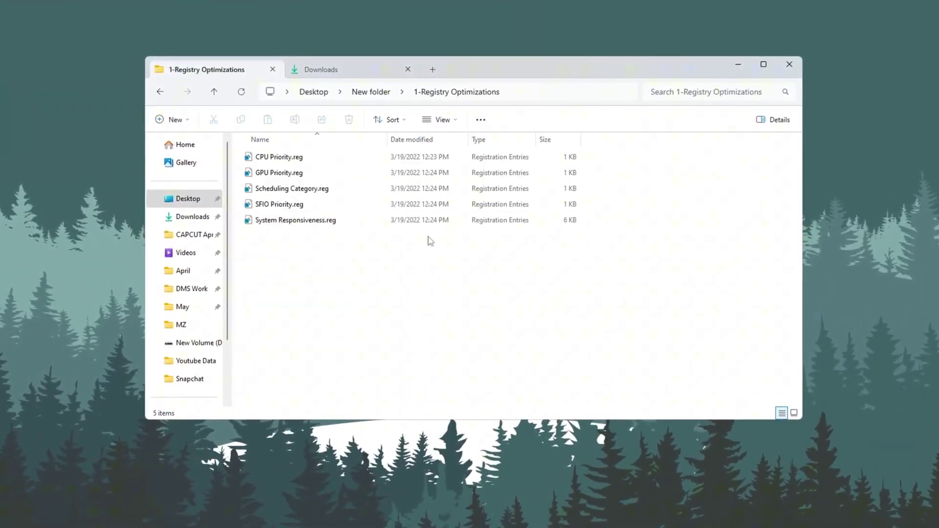
{"action": "left_click_drag", "start_coordinate": [362, 267], "coordinate": [499, 152]}
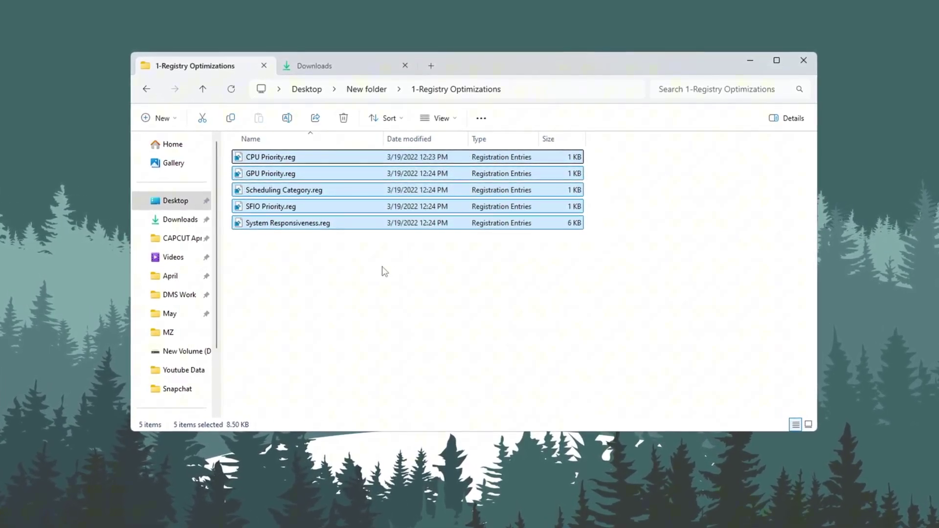
{"action": "left_click", "coordinate": [354, 281]}
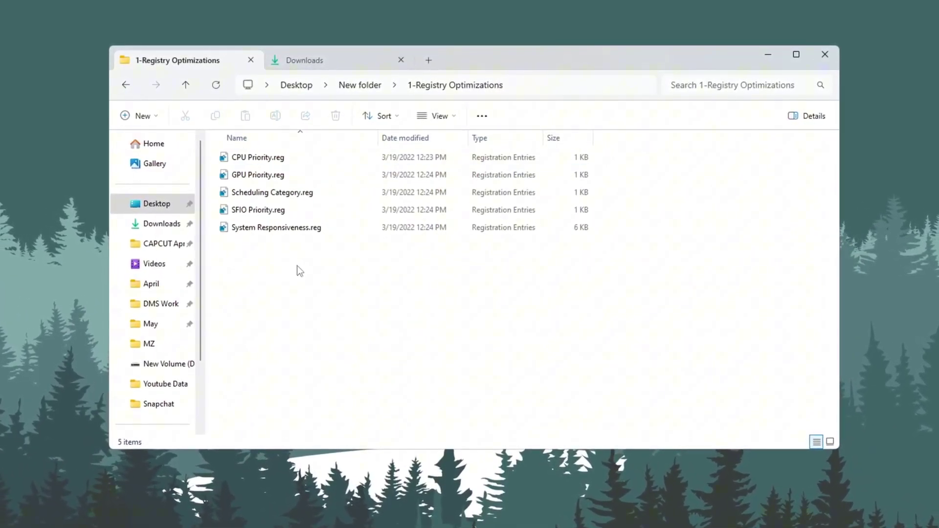
{"action": "left_click_drag", "start_coordinate": [478, 285], "coordinate": [293, 150]}
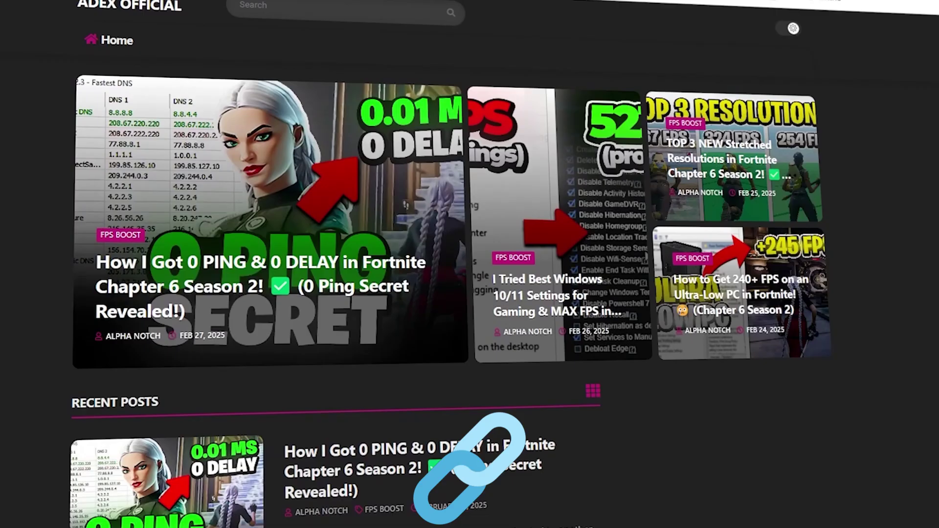
- Scroll down Recent Posts to the 240+ FPS on an Ultra-Low PC post
{"action": "scroll", "coordinate": [469, 264], "scroll_direction": "down", "scroll_amount": 9}
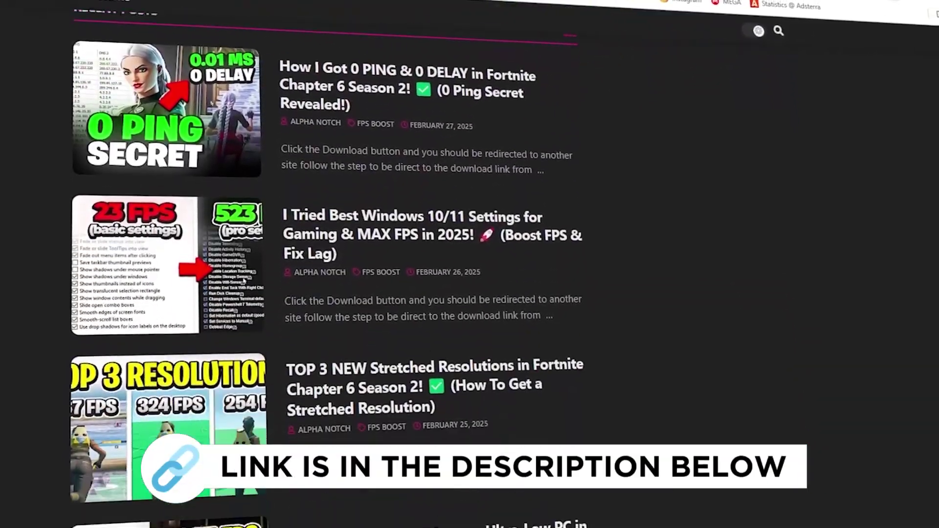
{"action": "scroll", "coordinate": [328, 265], "scroll_direction": "down", "scroll_amount": 9}
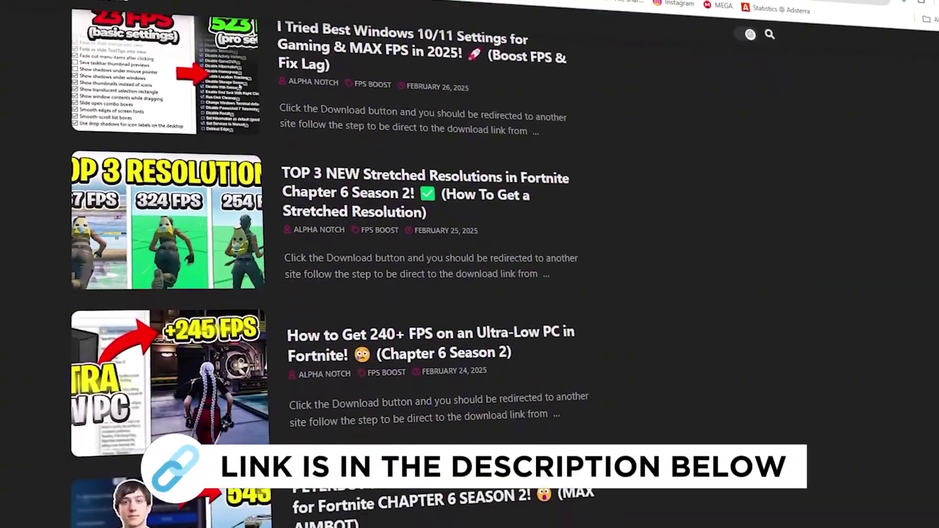
{"action": "scroll", "coordinate": [327, 264], "scroll_direction": "down", "scroll_amount": 5}
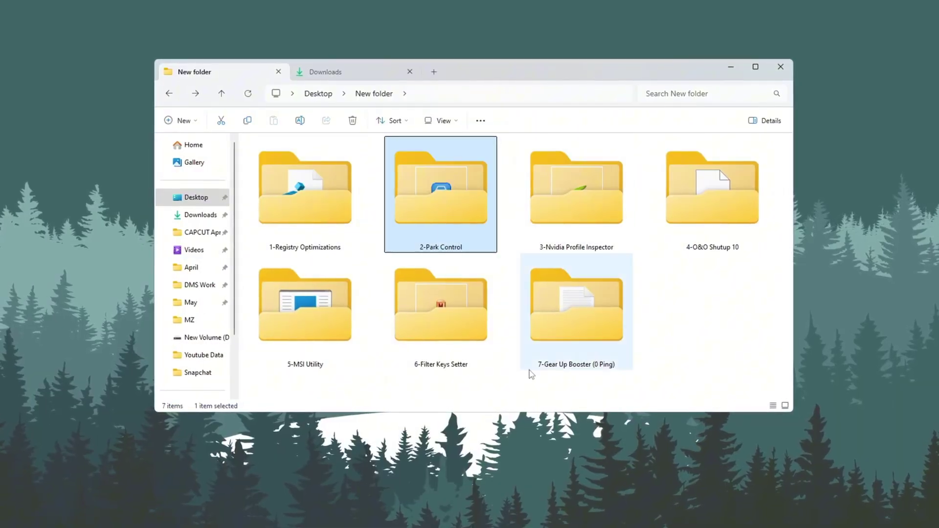
- Open 2-Park Control, select parkcontrolsetup64.exe, and launch ParkControl via Start search 'park'
{"action": "double_click", "coordinate": [457, 206]}
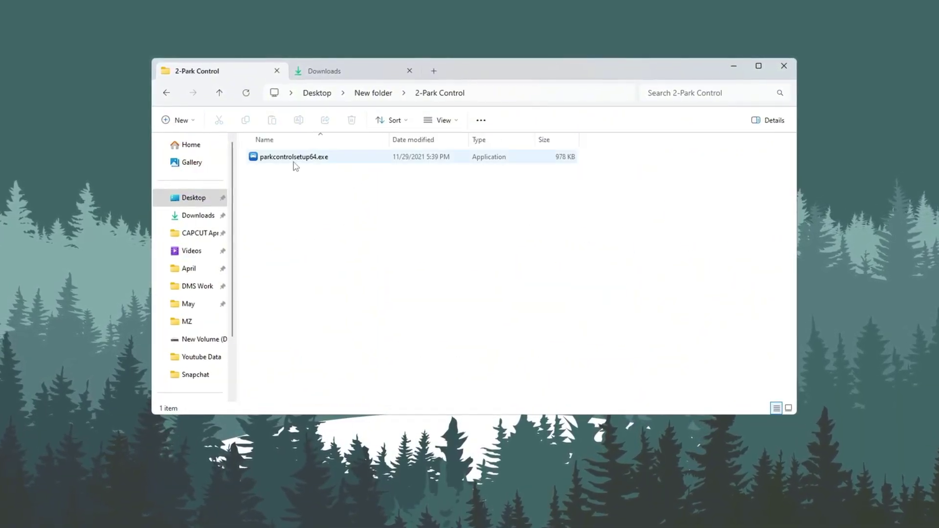
{"action": "left_click", "coordinate": [294, 161]}
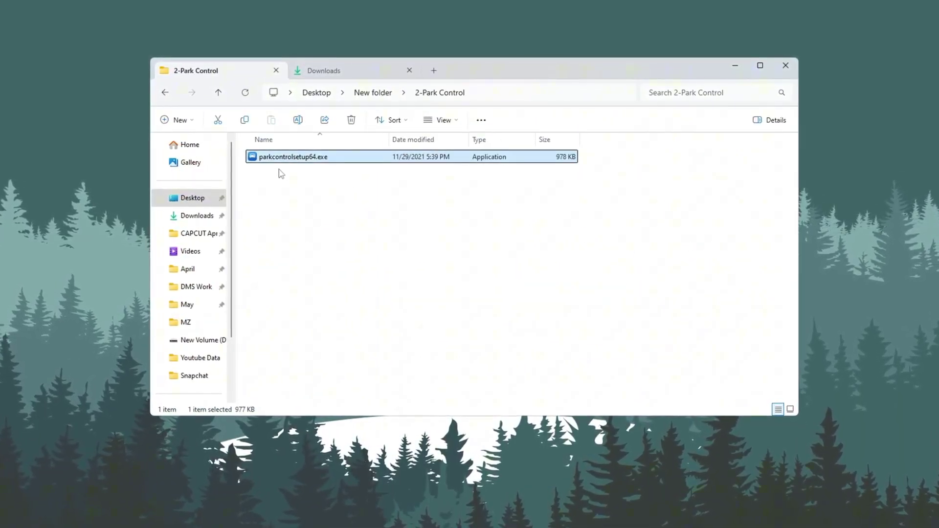
{"action": "key", "text": "super"}
{"action": "type", "text": "park"}
{"action": "key", "text": "Return"}
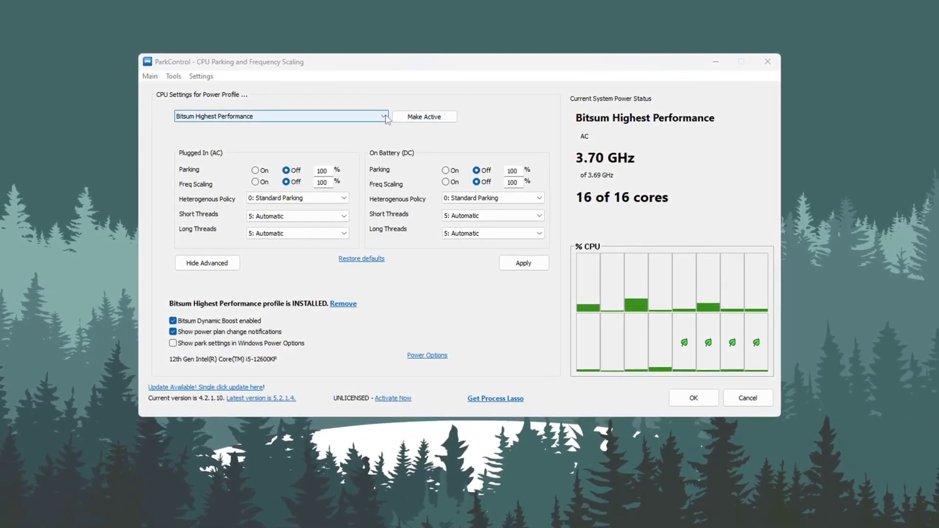
- Keep Bitsum Highest Performance, leave Dynamic Boost enabled, and dismiss the Pro activation prompt
{"action": "left_click", "coordinate": [384, 117]}
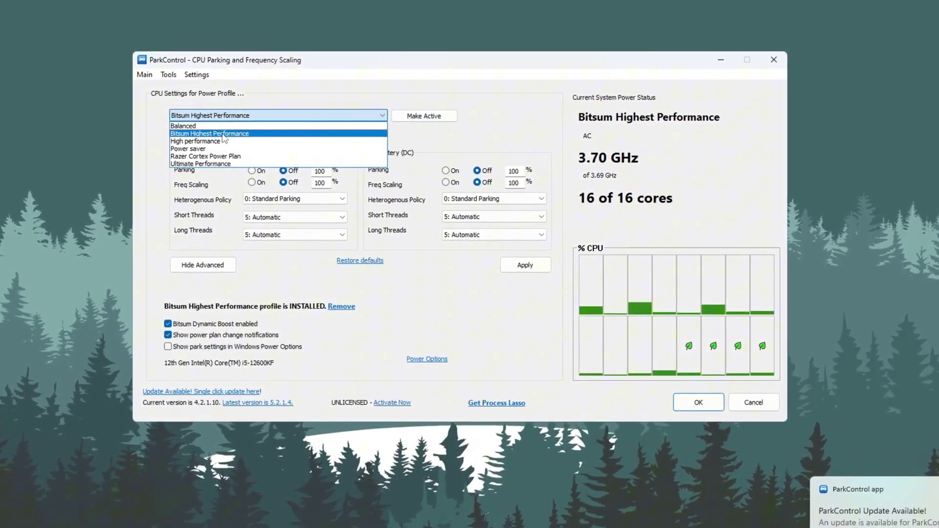
{"action": "left_click", "coordinate": [211, 136]}
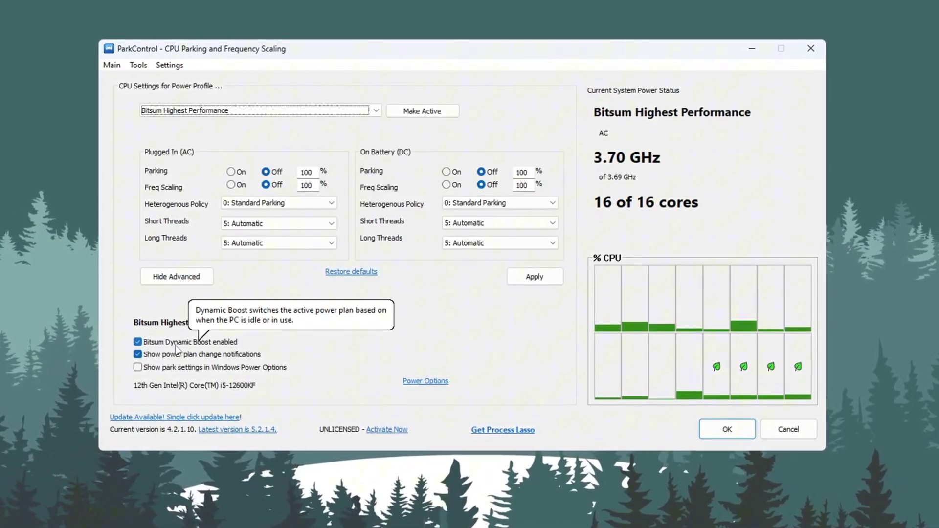
{"action": "left_click", "coordinate": [138, 342]}
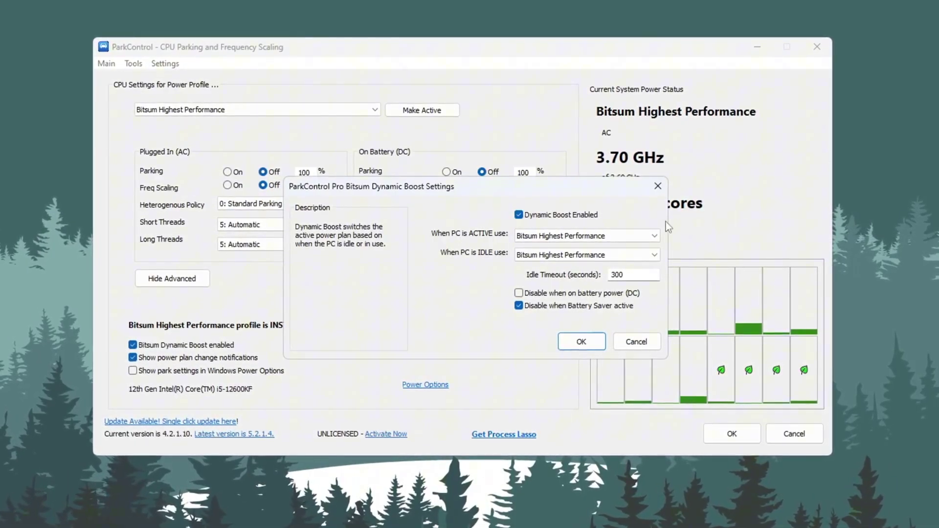
{"action": "left_click", "coordinate": [537, 217]}
{"action": "left_click", "coordinate": [519, 218]}
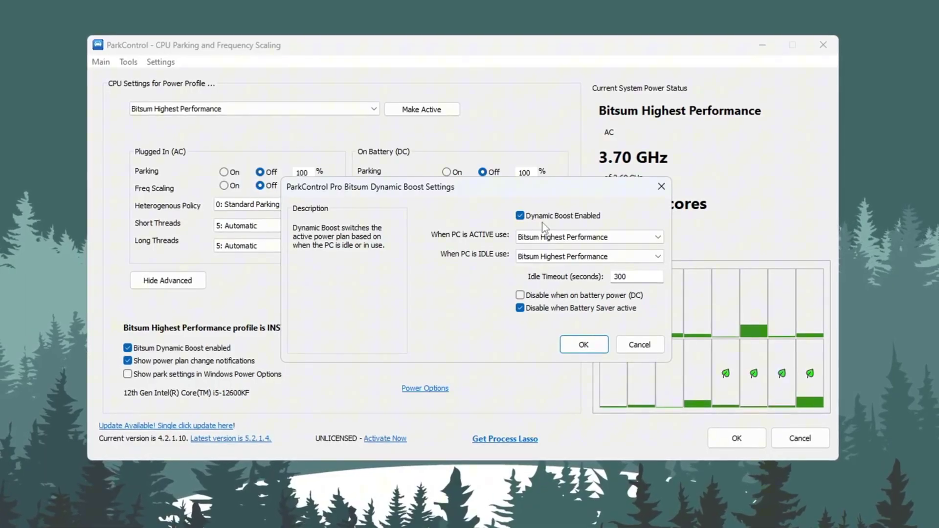
{"action": "left_click", "coordinate": [662, 188]}
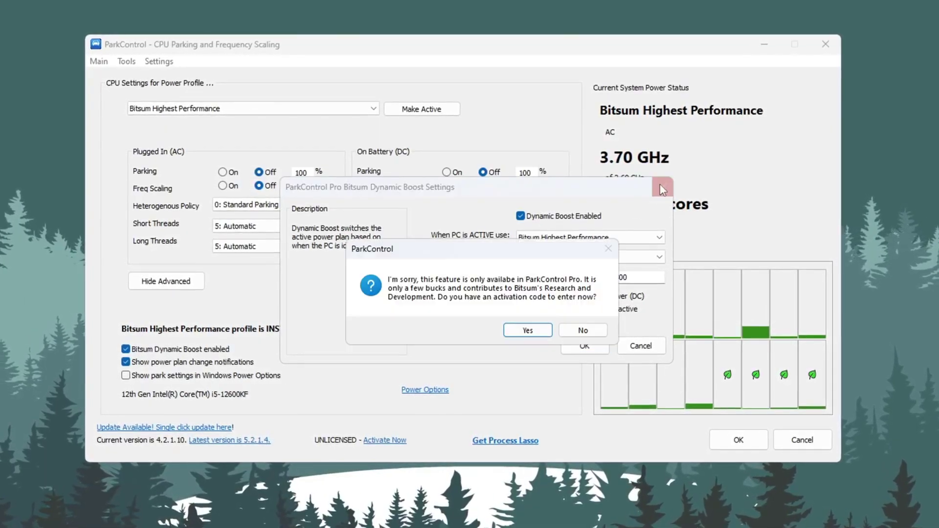
{"action": "left_click", "coordinate": [519, 329]}
{"action": "left_click", "coordinate": [603, 319]}
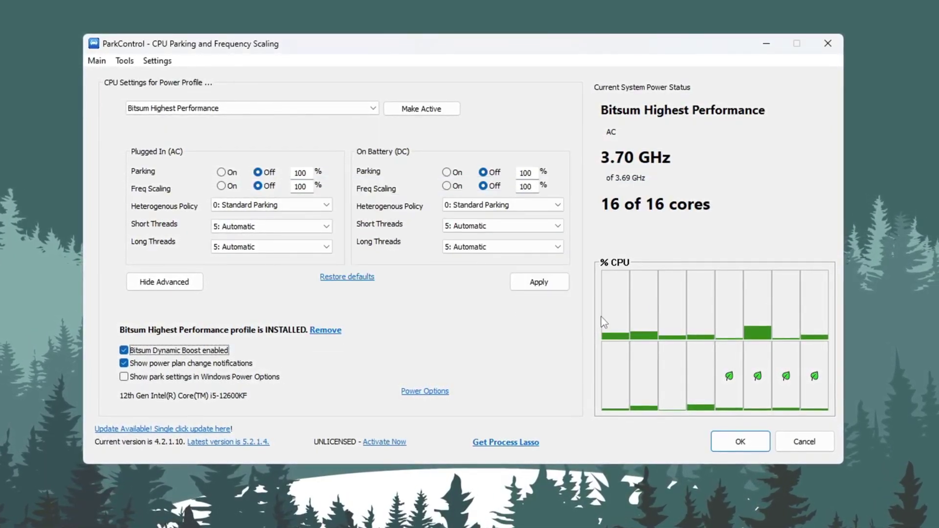
{"action": "left_click", "coordinate": [425, 393]}
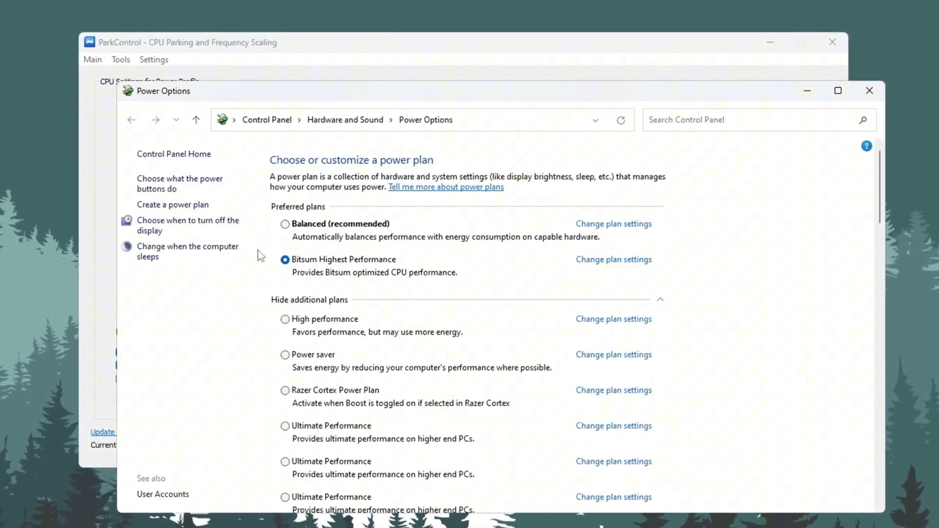
{"action": "left_click", "coordinate": [878, 100]}
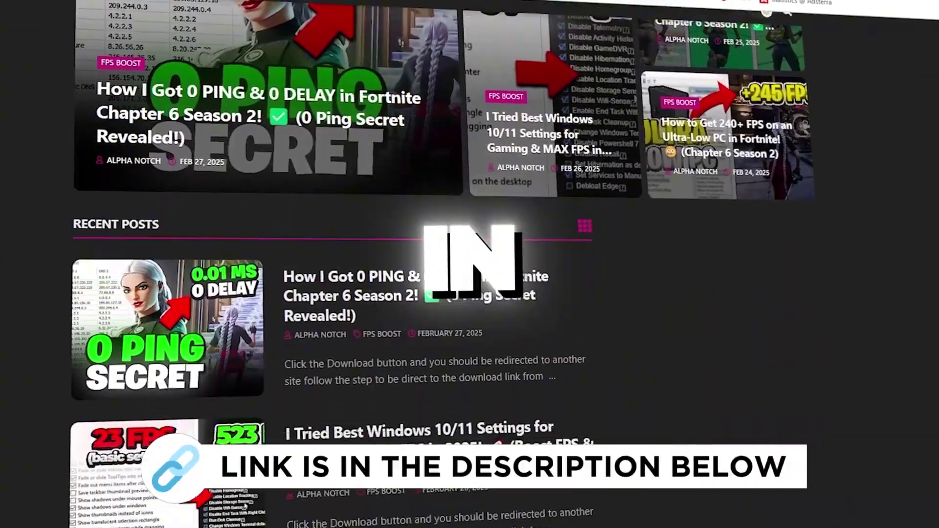
- Scroll through the creator's Recent Posts list of Fortnite posts
{"action": "scroll", "coordinate": [470, 264], "scroll_direction": "down", "scroll_amount": 8}
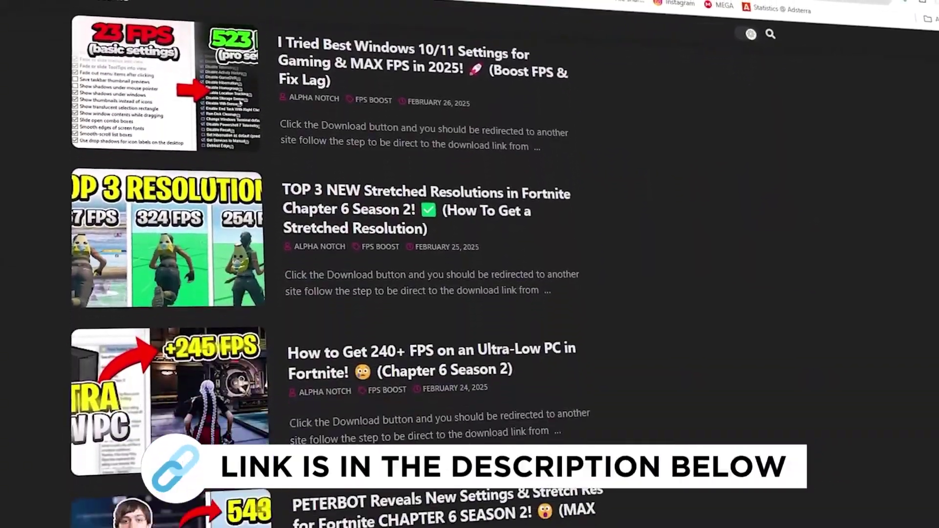
{"action": "scroll", "coordinate": [470, 264], "scroll_direction": "down", "scroll_amount": 7}
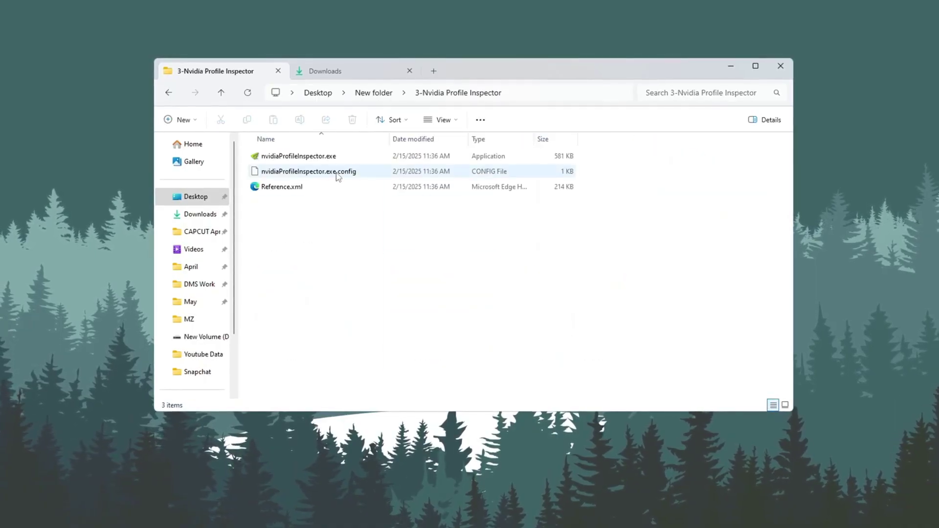
- Run nvidiaProfileInspector.exe from the 3-Nvidia Profile Inspector folder
{"action": "left_click", "coordinate": [268, 158]}
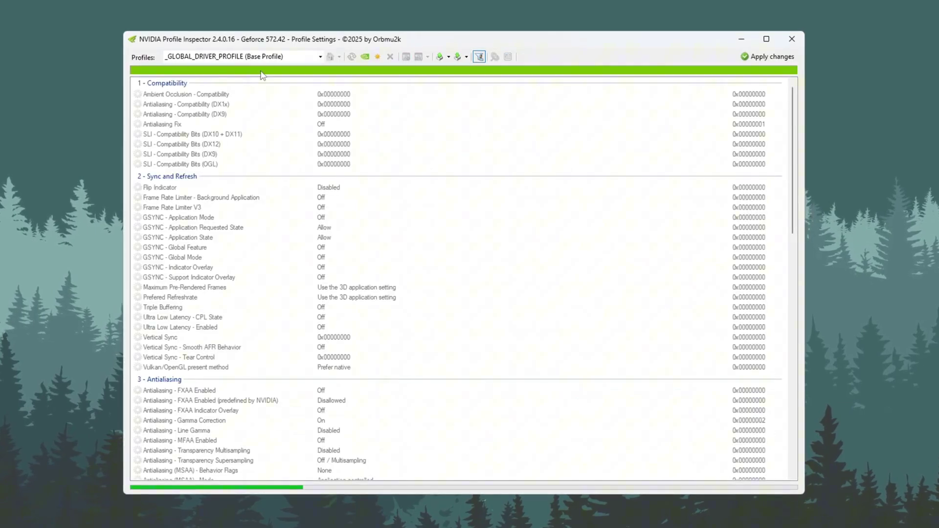
- Search 'fort' in Profiles to load the Fortnite profile, leaving the import options unused
{"action": "type", "text": "fort"}
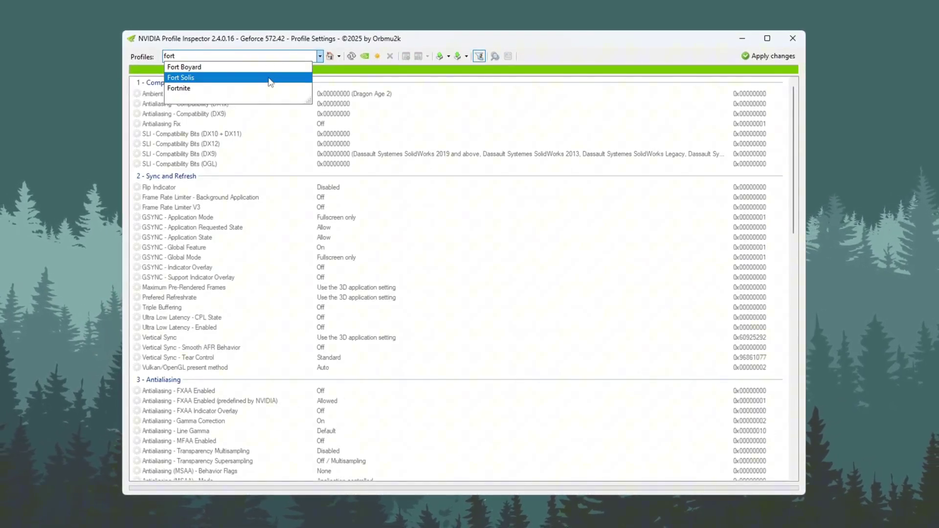
{"action": "left_click", "coordinate": [460, 56]}
{"action": "left_click", "coordinate": [406, 74]}
- Review Fortnite's FXAA, transparency supersampling, anisotropic optimization and LOD bias values (DX +3.0000, Negative LOD Clamp)
{"action": "scroll", "coordinate": [384, 185], "scroll_direction": "down", "scroll_amount": 4}
{"action": "scroll", "coordinate": [383, 185], "scroll_direction": "down", "scroll_amount": 2}
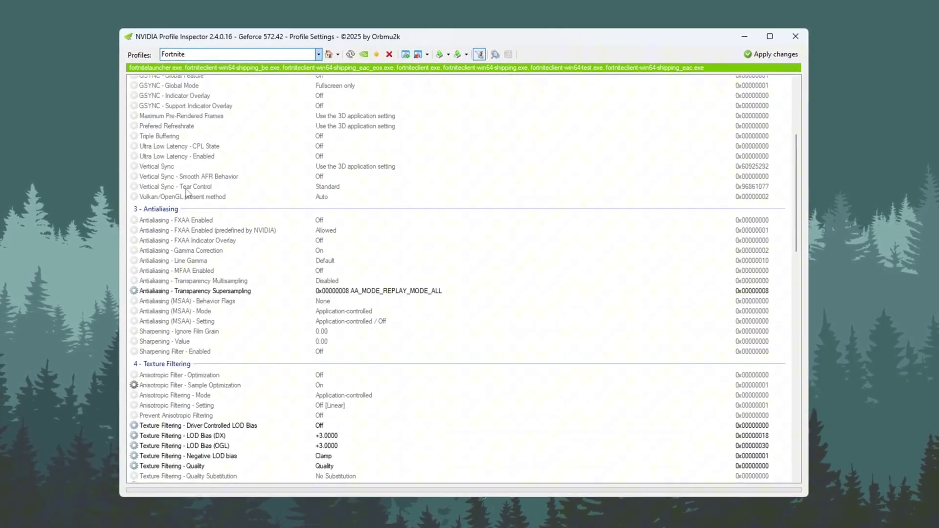
{"action": "left_click", "coordinate": [156, 217]}
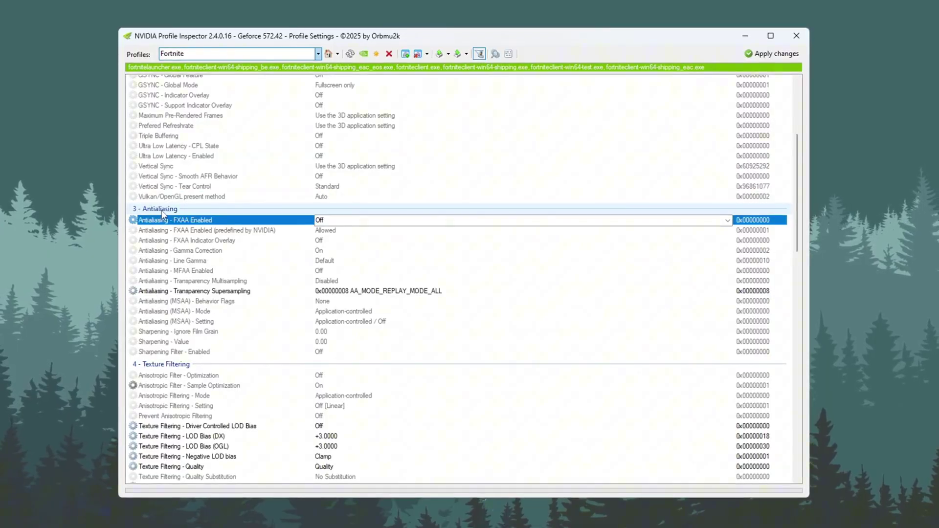
{"action": "scroll", "coordinate": [161, 214], "scroll_direction": "down", "scroll_amount": 3}
{"action": "left_click", "coordinate": [168, 206]}
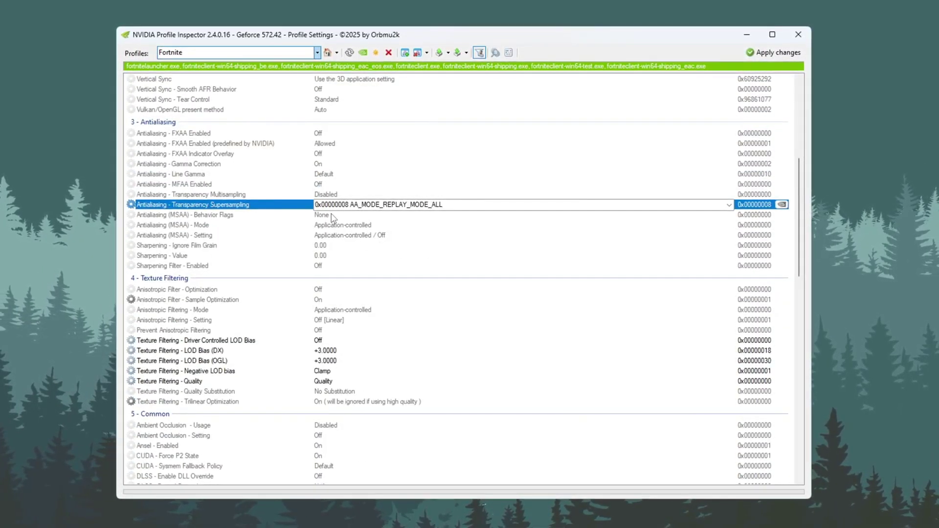
{"action": "scroll", "coordinate": [205, 219], "scroll_direction": "down", "scroll_amount": 3}
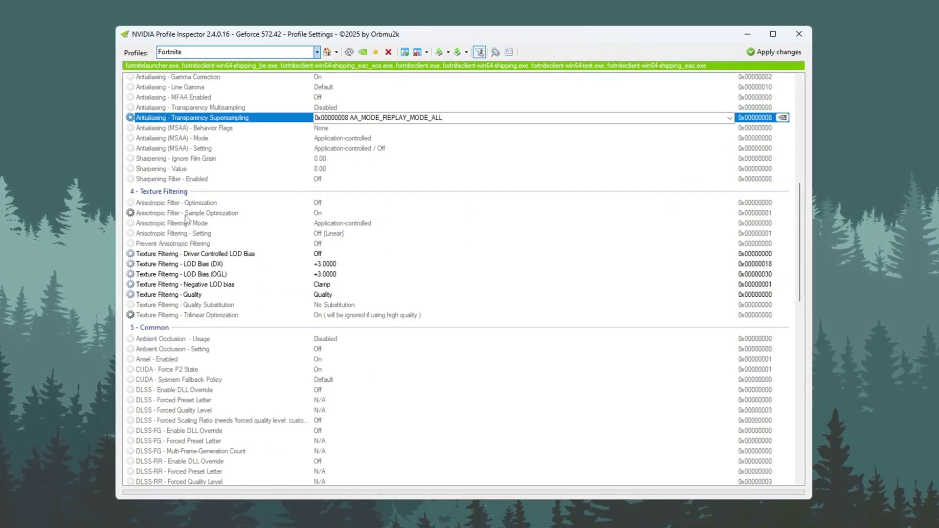
{"action": "left_click", "coordinate": [155, 200]}
{"action": "scroll", "coordinate": [157, 197], "scroll_direction": "down", "scroll_amount": 2}
{"action": "left_click", "coordinate": [157, 197]}
{"action": "left_click", "coordinate": [215, 206]}
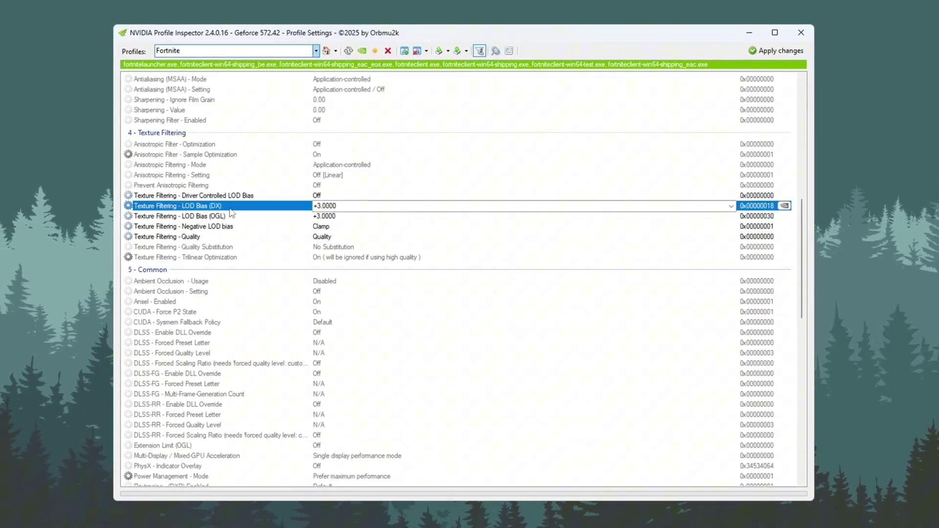
{"action": "left_click", "coordinate": [255, 217]}
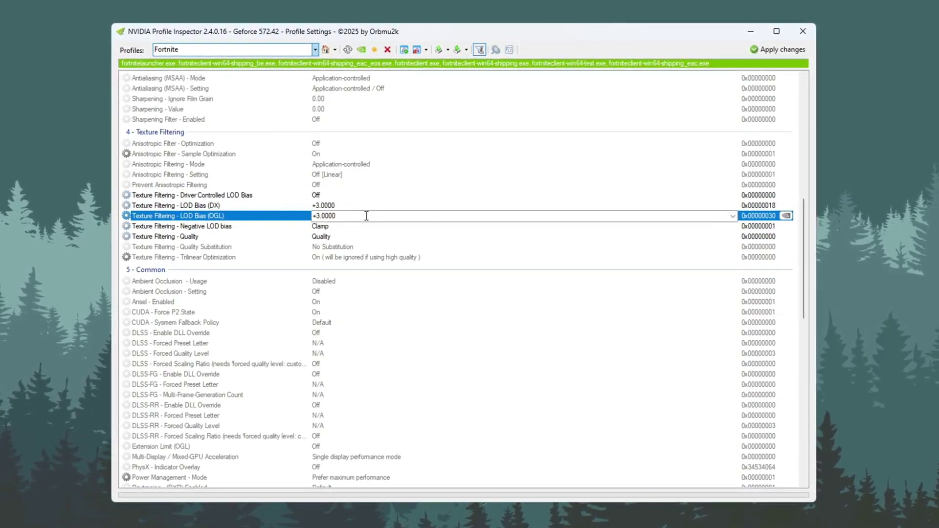
{"action": "left_click", "coordinate": [315, 227]}
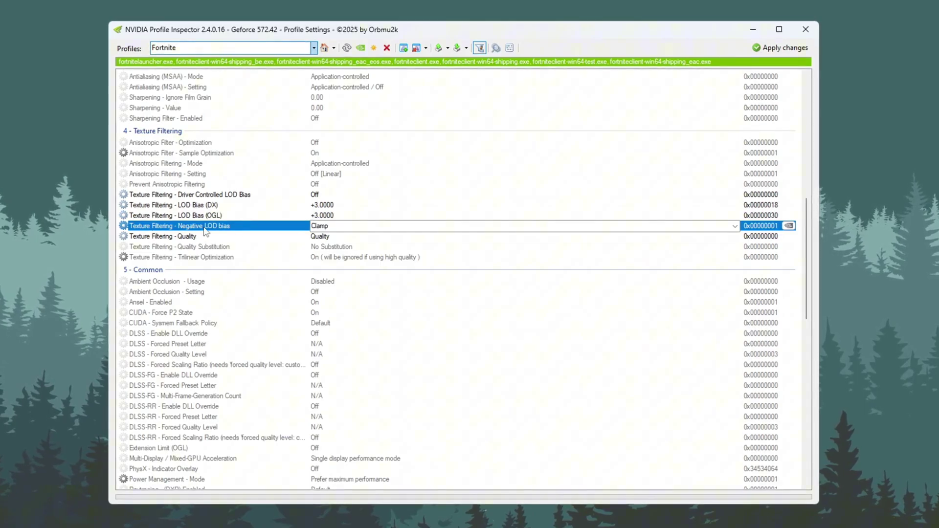
- Set Texture Filtering - Quality to High quality and Power Management - Mode to Optimal performance
{"action": "left_click", "coordinate": [161, 235]}
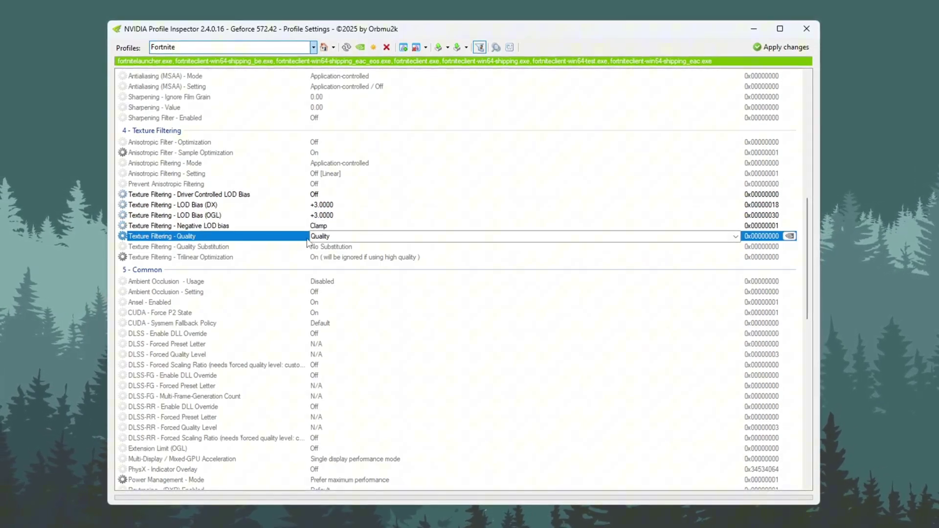
{"action": "left_click", "coordinate": [736, 237]}
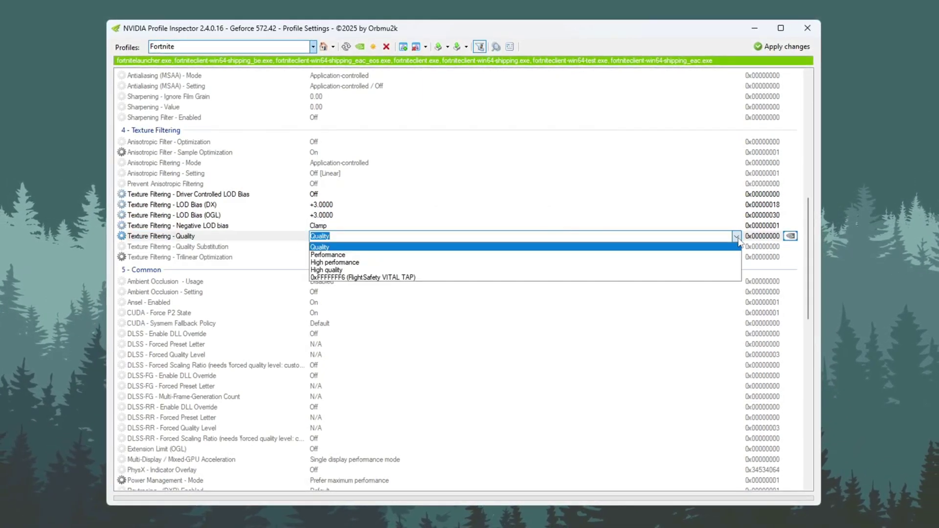
{"action": "left_click", "coordinate": [342, 270]}
{"action": "scroll", "coordinate": [354, 325], "scroll_direction": "down", "scroll_amount": 6}
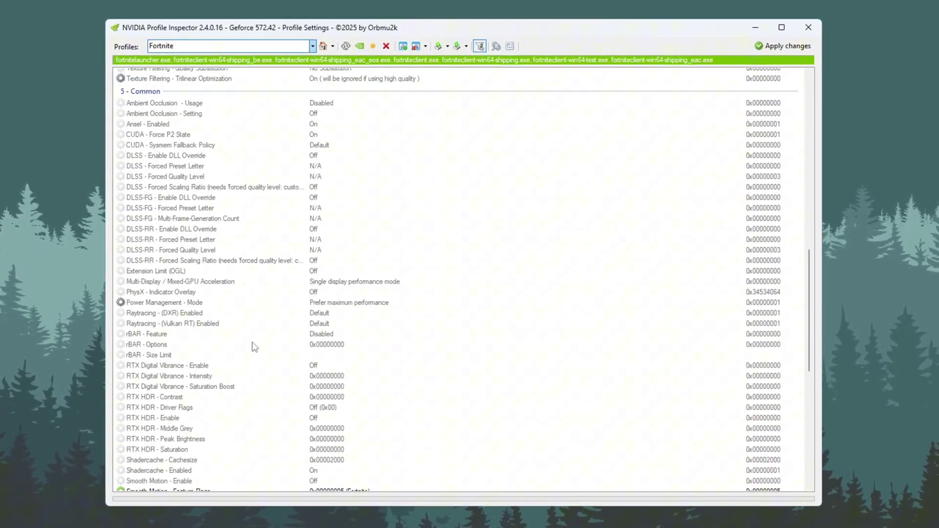
{"action": "left_click", "coordinate": [351, 303]}
{"action": "left_click", "coordinate": [737, 303]}
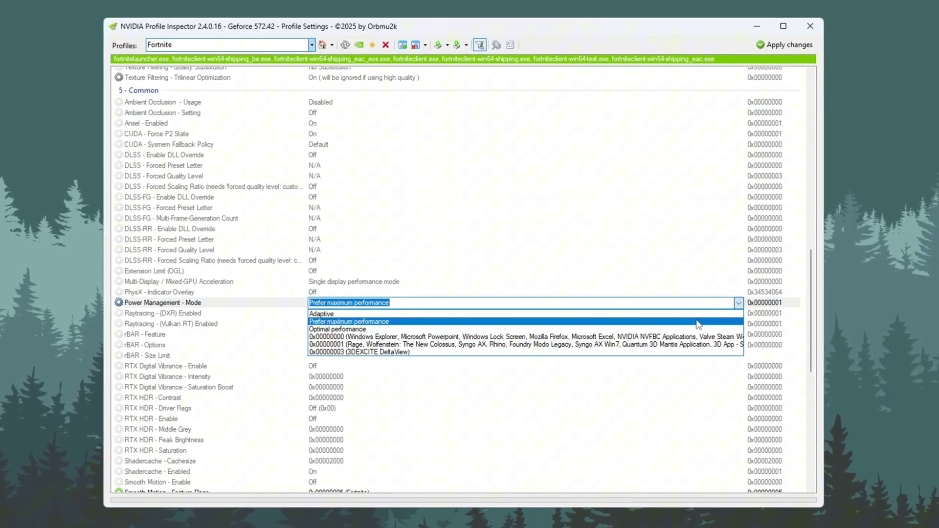
{"action": "left_click", "coordinate": [675, 329]}
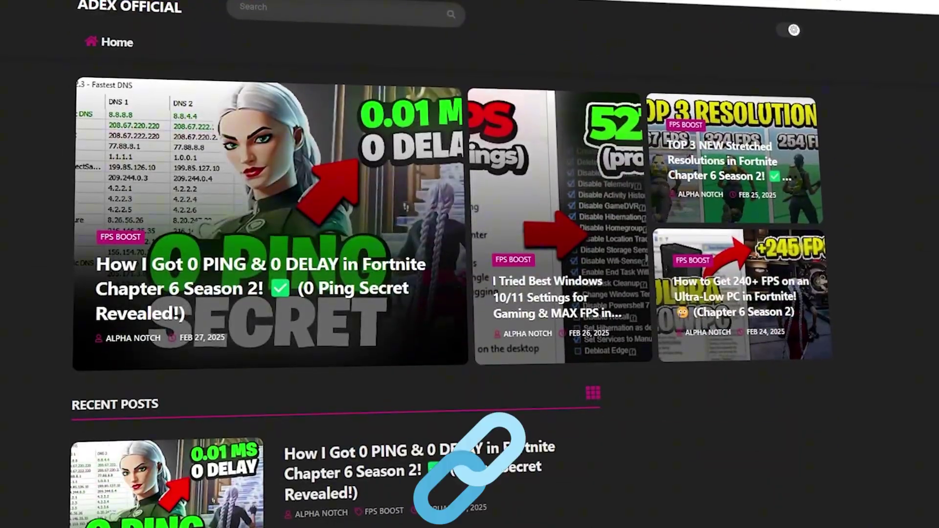
- Scroll down through the ADEX OFFICIAL site's Recent Posts
{"action": "scroll", "coordinate": [332, 264], "scroll_direction": "down", "scroll_amount": 8}
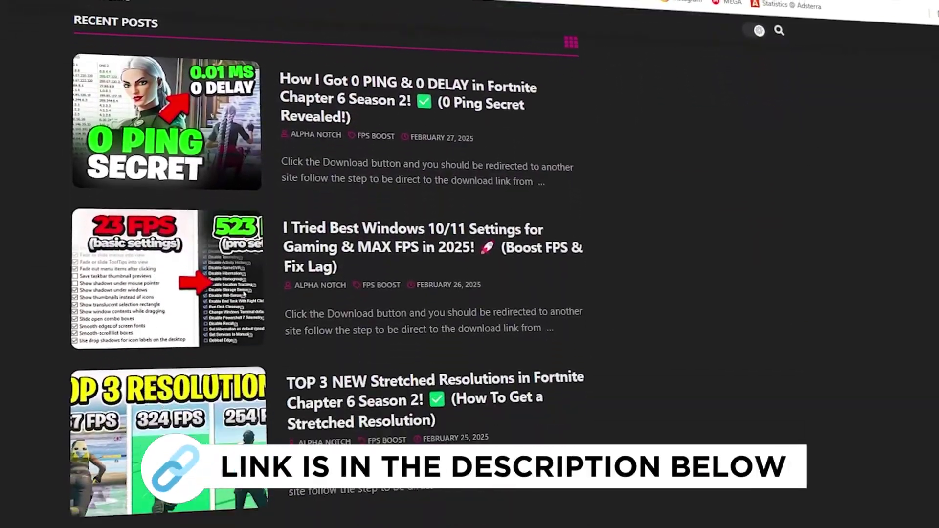
{"action": "scroll", "coordinate": [332, 264], "scroll_direction": "down", "scroll_amount": 8}
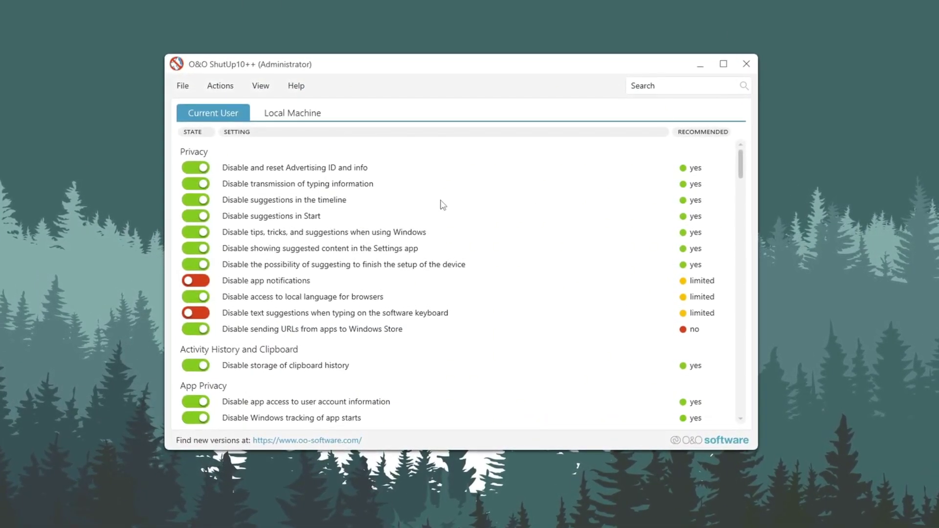
- Apply only the recommended O&O ShutUp10++ settings, declining a restore point, then dismiss the options
{"action": "left_click", "coordinate": [221, 88]}
{"action": "left_click", "coordinate": [227, 104]}
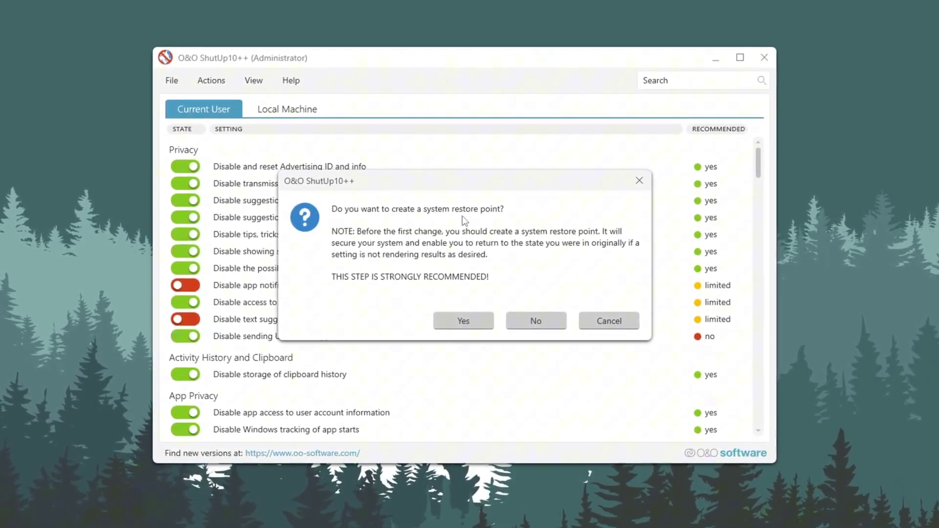
{"action": "left_click", "coordinate": [537, 322]}
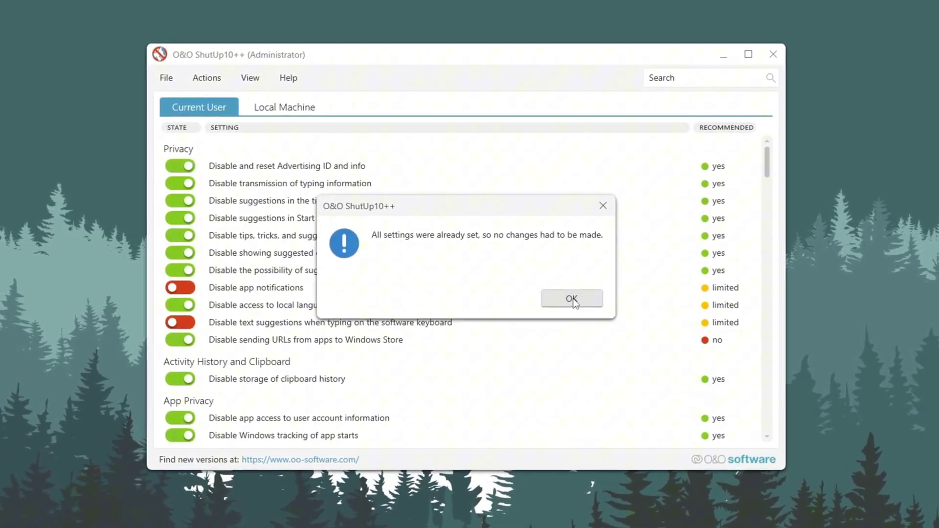
{"action": "left_click", "coordinate": [571, 299]}
{"action": "left_click_drag", "start_coordinate": [766, 162], "coordinate": [766, 425]}
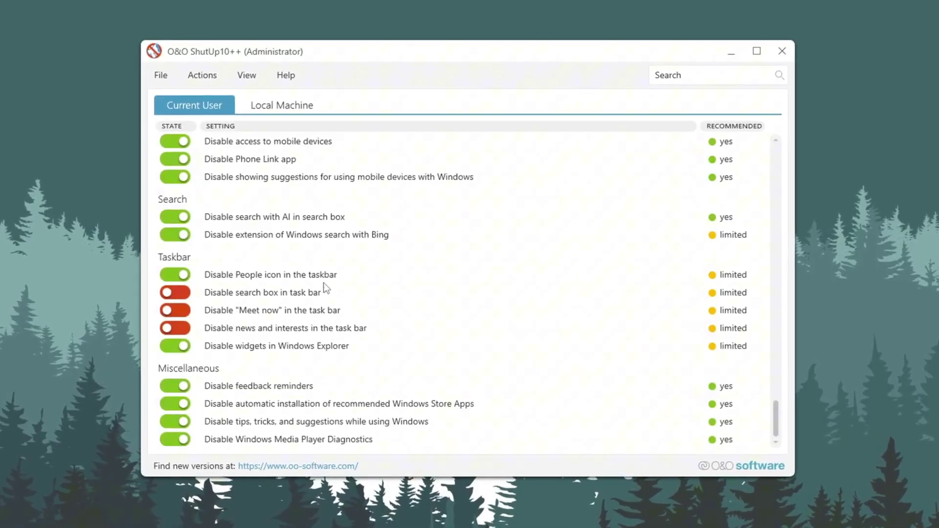
{"action": "left_click", "coordinate": [198, 75]}
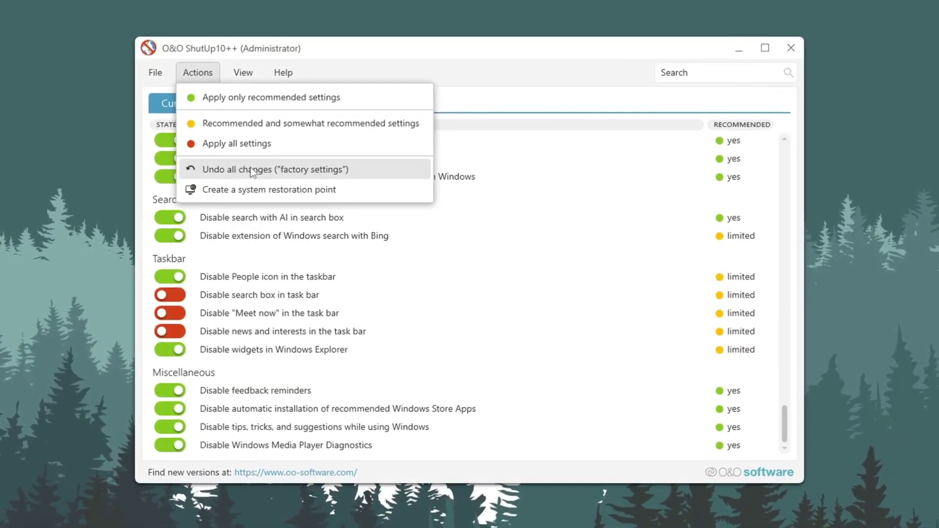
{"action": "left_click", "coordinate": [489, 53]}
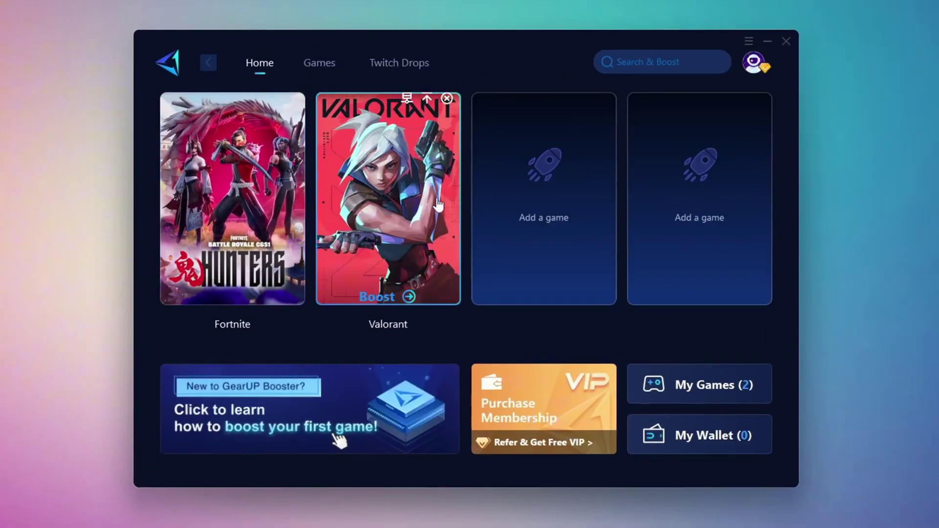
- Check the account card and supported games list, then boost Fortnite from the Home page
{"action": "mouse_move", "coordinate": [562, 222]}
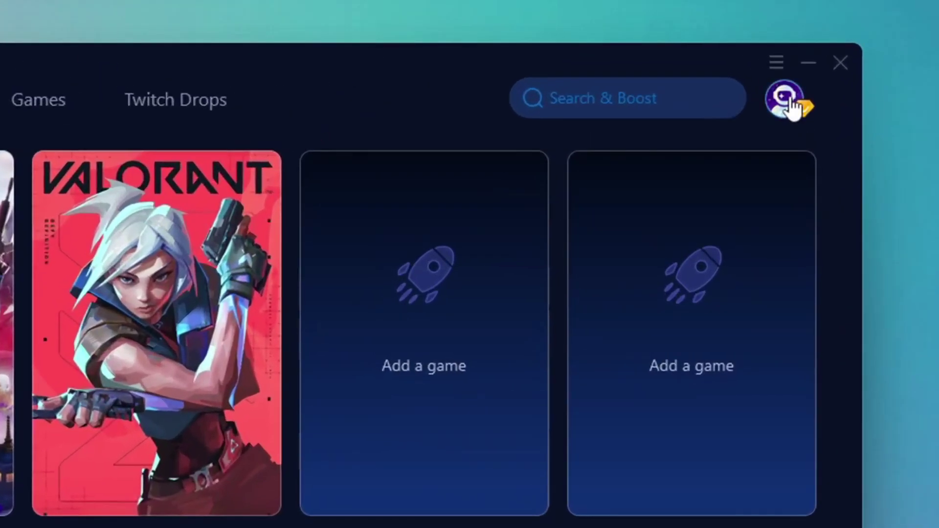
{"action": "left_click", "coordinate": [756, 62]}
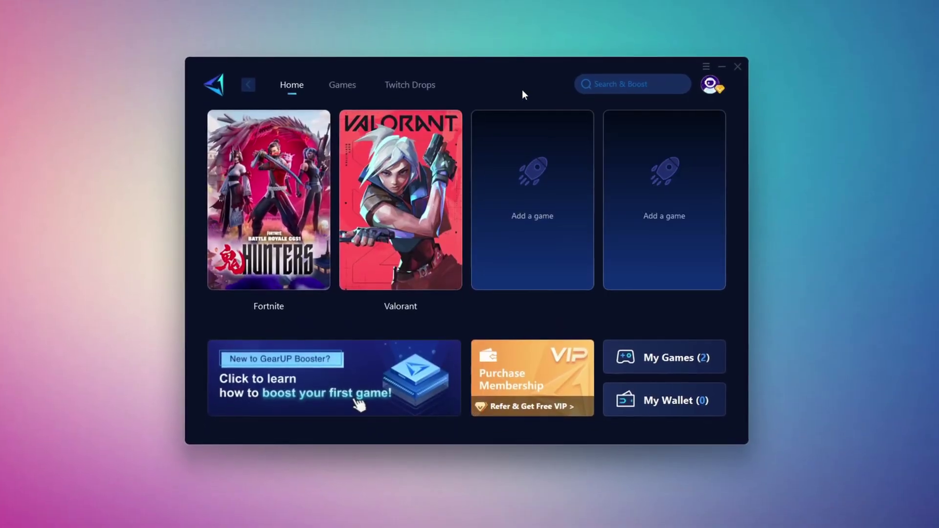
{"action": "mouse_move", "coordinate": [509, 345]}
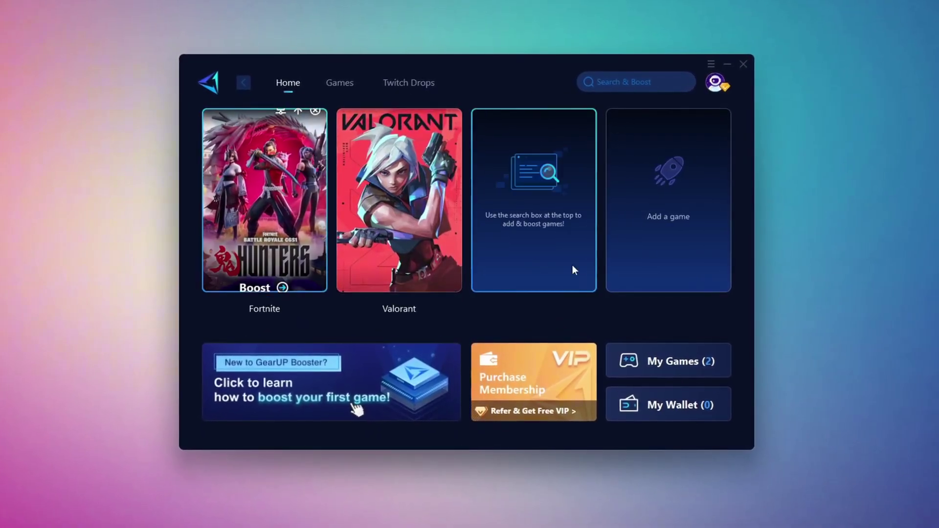
{"action": "mouse_move", "coordinate": [521, 241]}
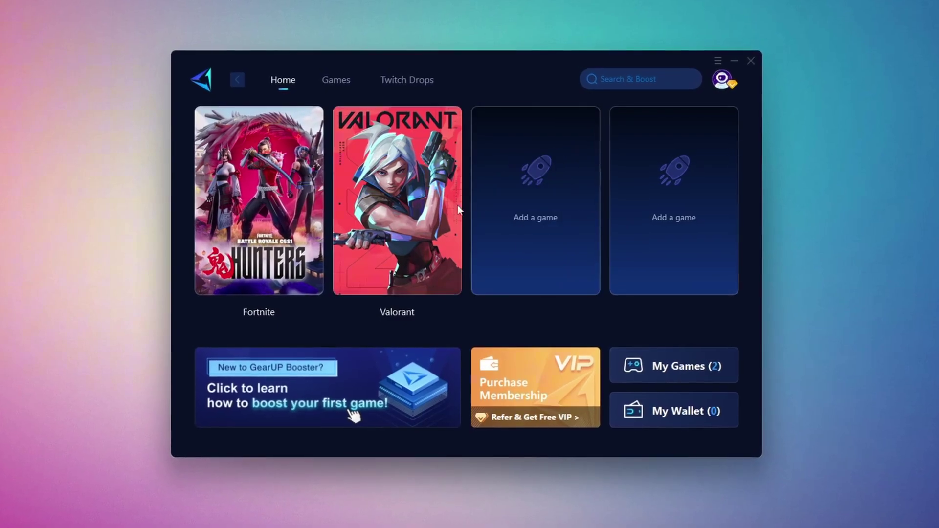
{"action": "left_click", "coordinate": [336, 80]}
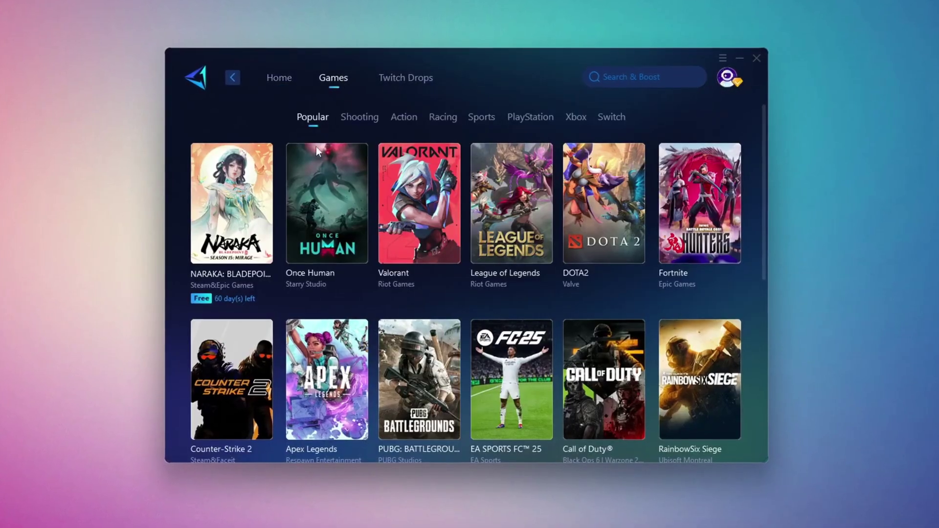
{"action": "scroll", "coordinate": [316, 145], "scroll_direction": "down", "scroll_amount": 5}
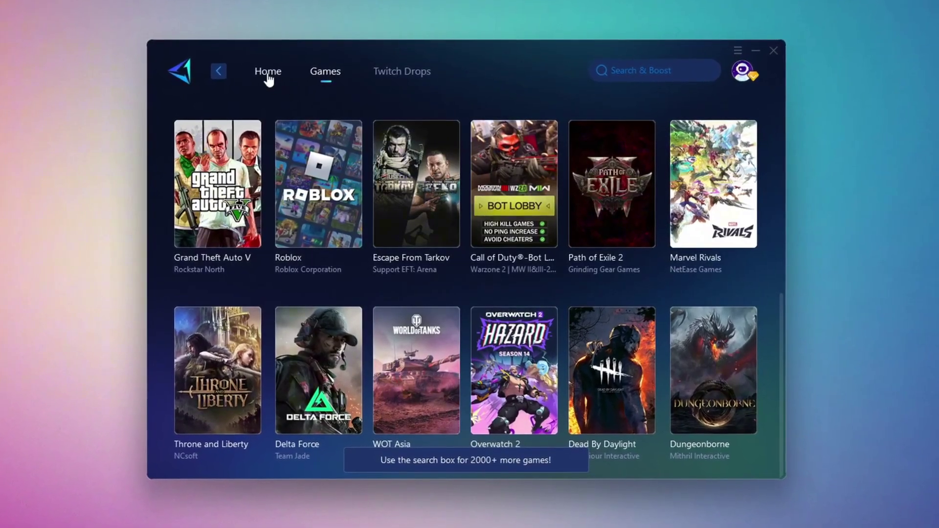
{"action": "left_click", "coordinate": [269, 72]}
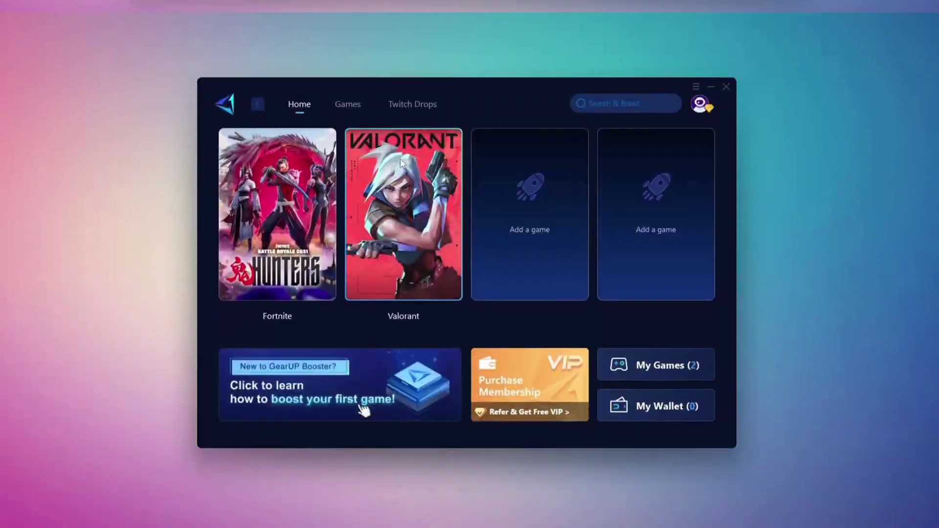
{"action": "mouse_move", "coordinate": [257, 184]}
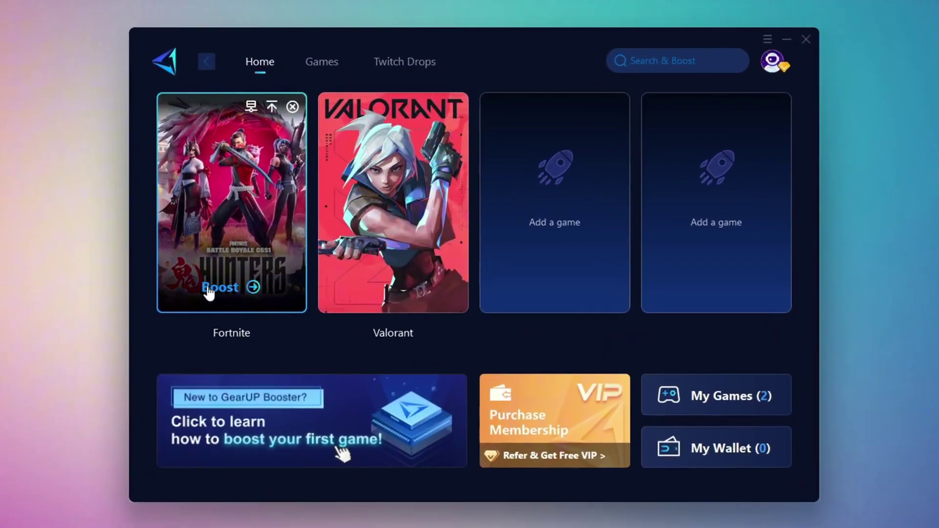
{"action": "left_click", "coordinate": [223, 286]}
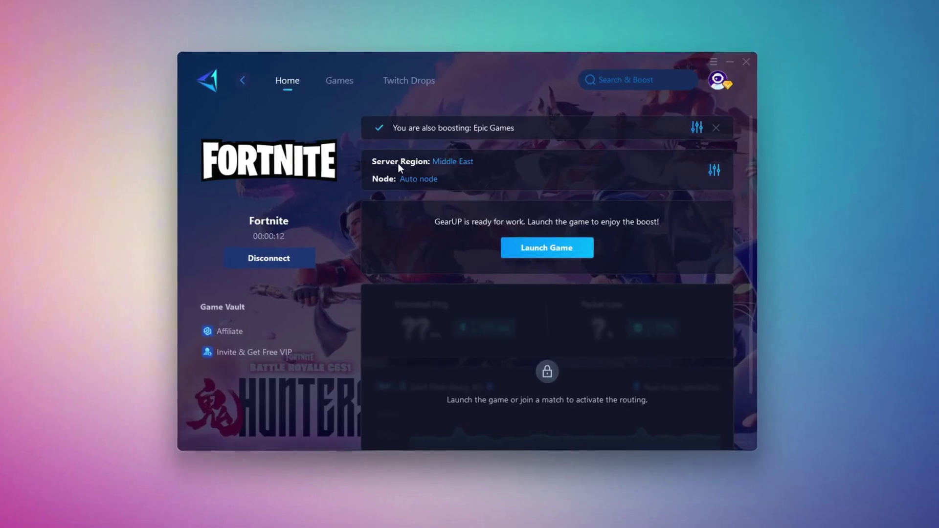
- Keep Fortnite's boost on the Middle East region and Auto node, then close GearUP Booster
{"action": "left_click", "coordinate": [453, 162]}
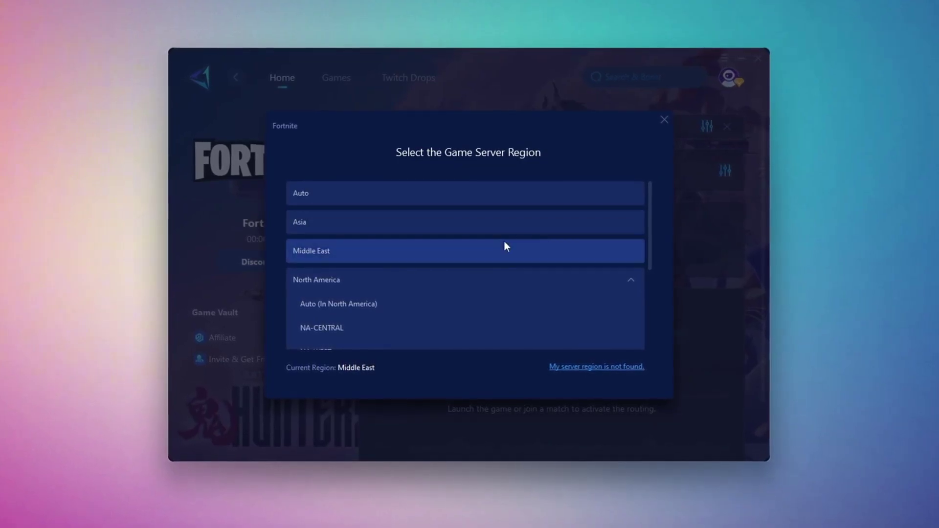
{"action": "left_click", "coordinate": [665, 121]}
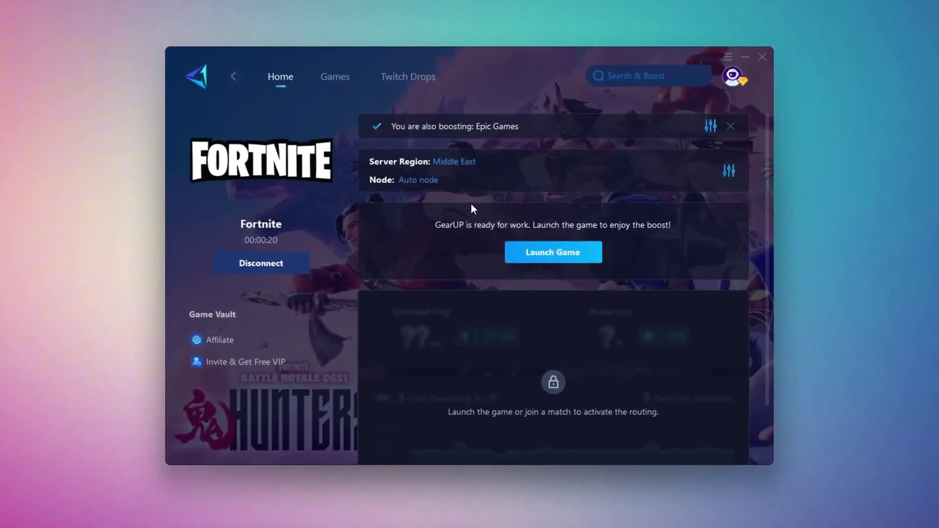
{"action": "left_click", "coordinate": [417, 180]}
{"action": "scroll", "coordinate": [454, 269], "scroll_direction": "down", "scroll_amount": 1}
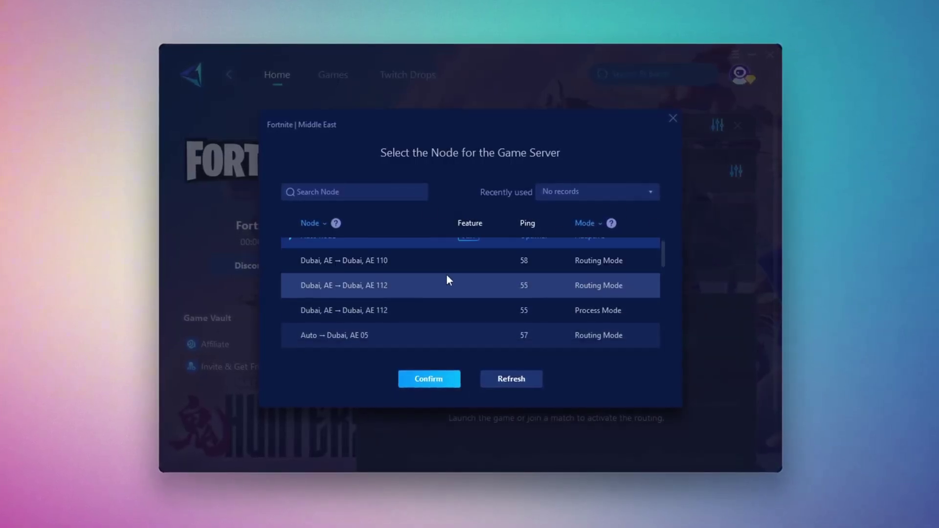
{"action": "scroll", "coordinate": [509, 296], "scroll_direction": "up", "scroll_amount": 1}
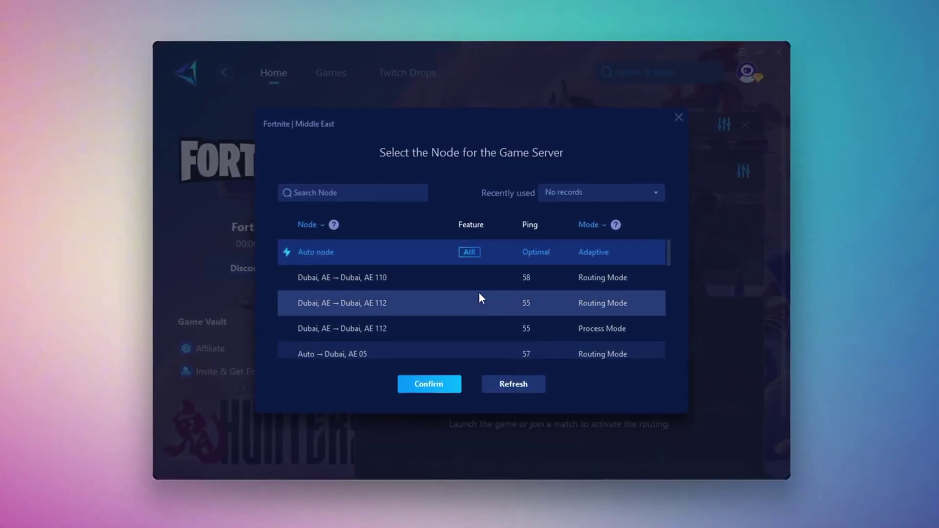
{"action": "left_click", "coordinate": [678, 117]}
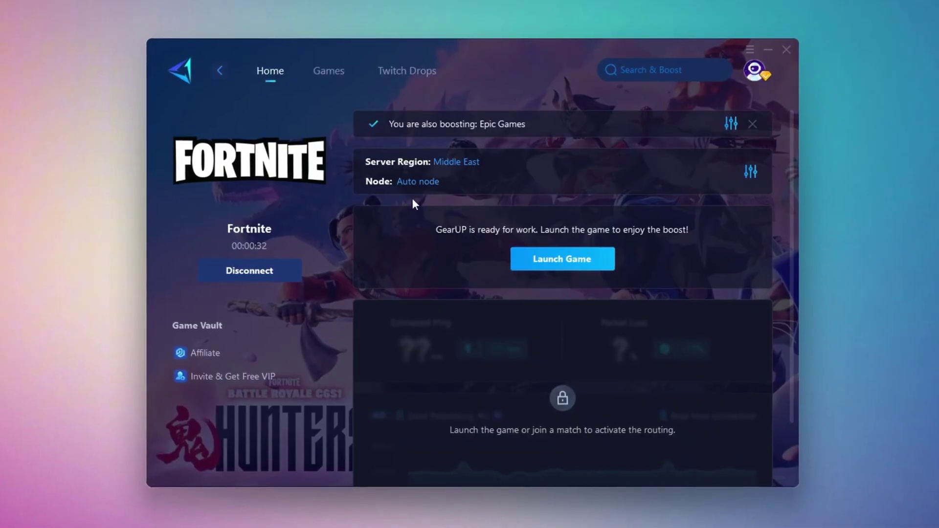
{"action": "left_click", "coordinate": [791, 48]}
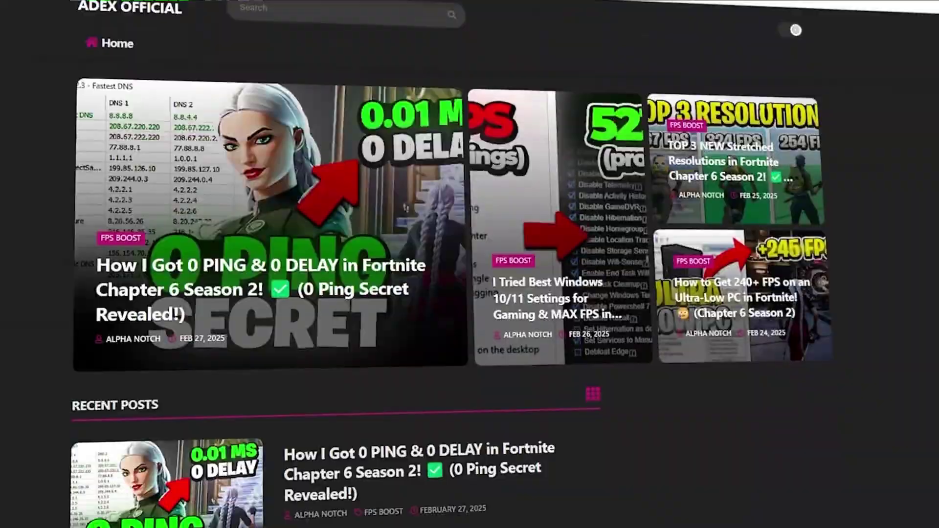
- Scroll down the ADEX OFFICIAL homepage's Recent Posts of Fortnite optimisation guides
{"action": "scroll", "coordinate": [469, 264], "scroll_direction": "down", "scroll_amount": 7}
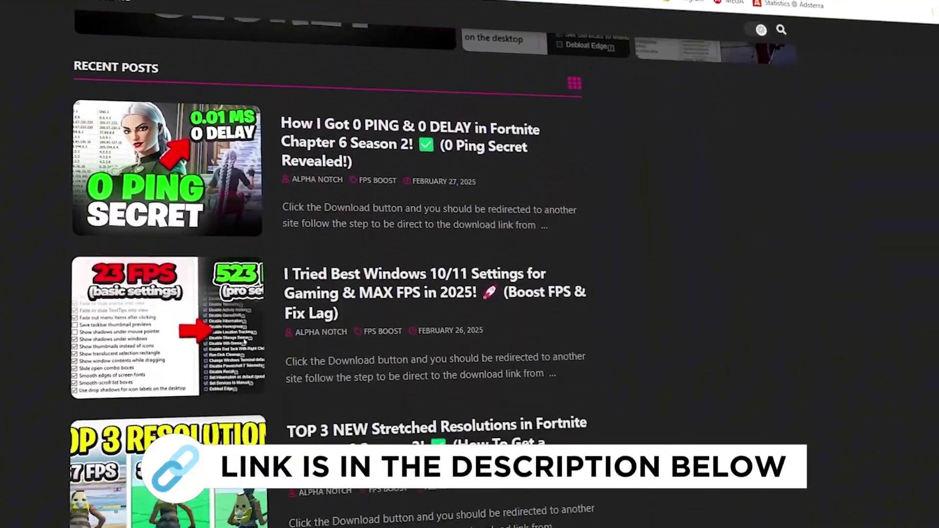
{"action": "scroll", "coordinate": [469, 264], "scroll_direction": "down", "scroll_amount": 8}
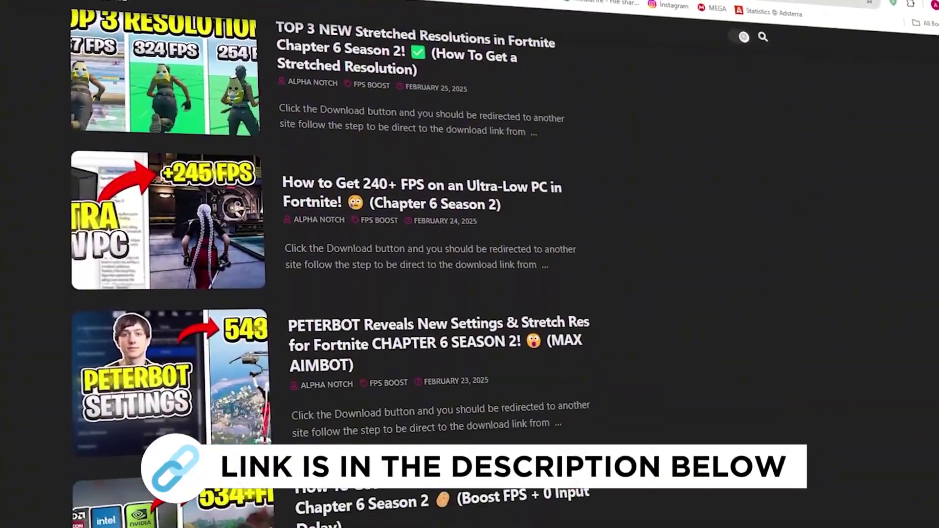
{"action": "scroll", "coordinate": [333, 264], "scroll_direction": "down", "scroll_amount": 3}
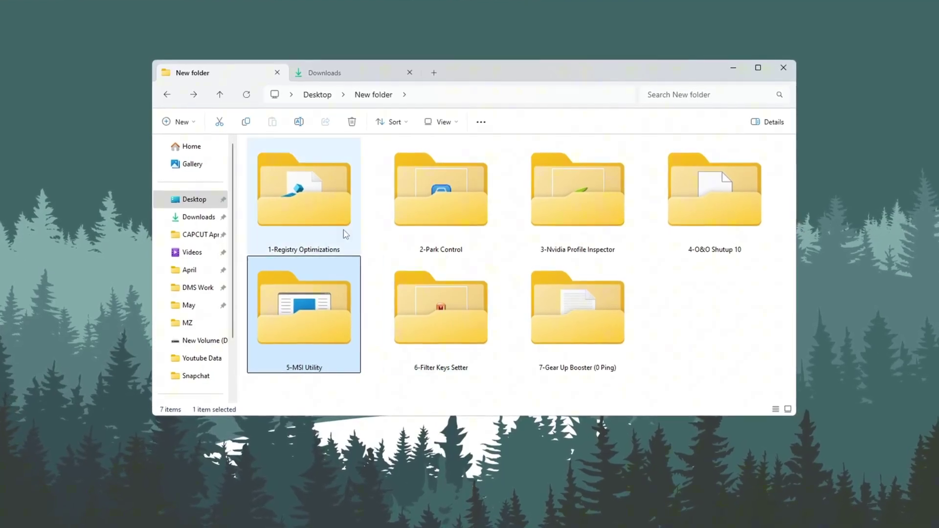
- Open 5-MSI Utility and set the GTX 1650 SUPER's interrupt priority to High
{"action": "double_click", "coordinate": [306, 346]}
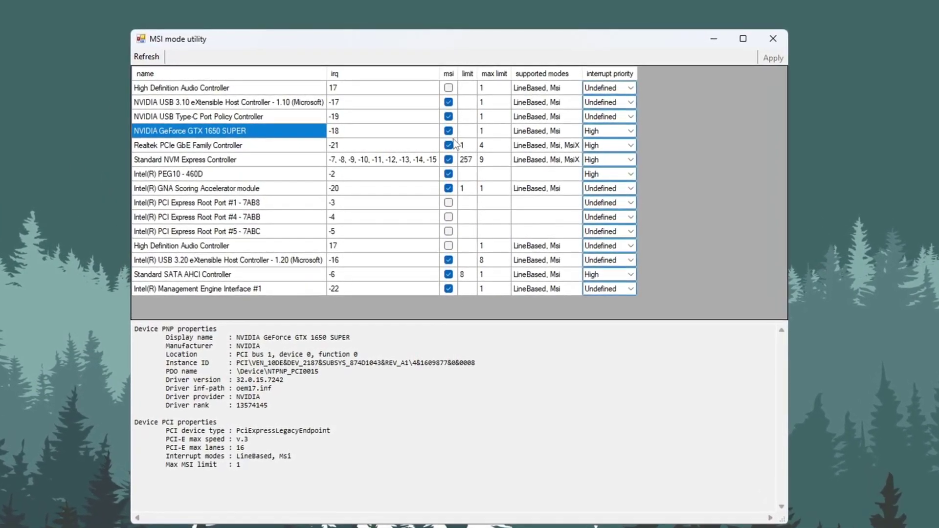
{"action": "left_click", "coordinate": [631, 130]}
{"action": "left_click", "coordinate": [630, 131]}
{"action": "left_click", "coordinate": [607, 164]}
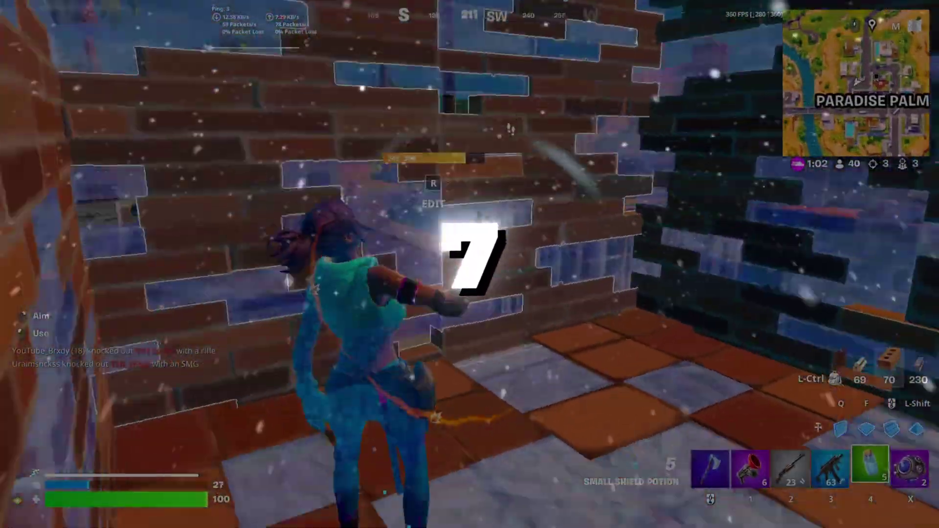
- Scroll through the ADEX OFFICIAL Recent Posts list
{"action": "key", "text": "3"}
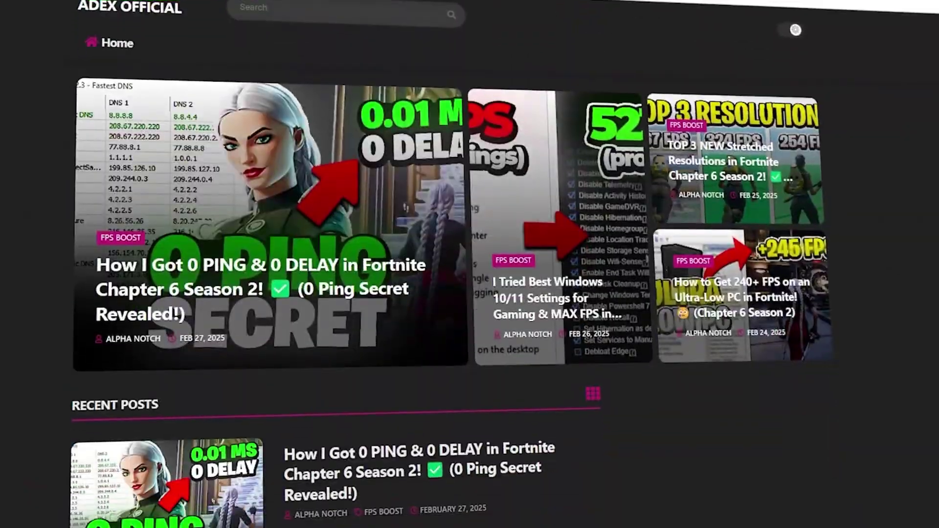
{"action": "scroll", "coordinate": [469, 264], "scroll_direction": "down", "scroll_amount": 7}
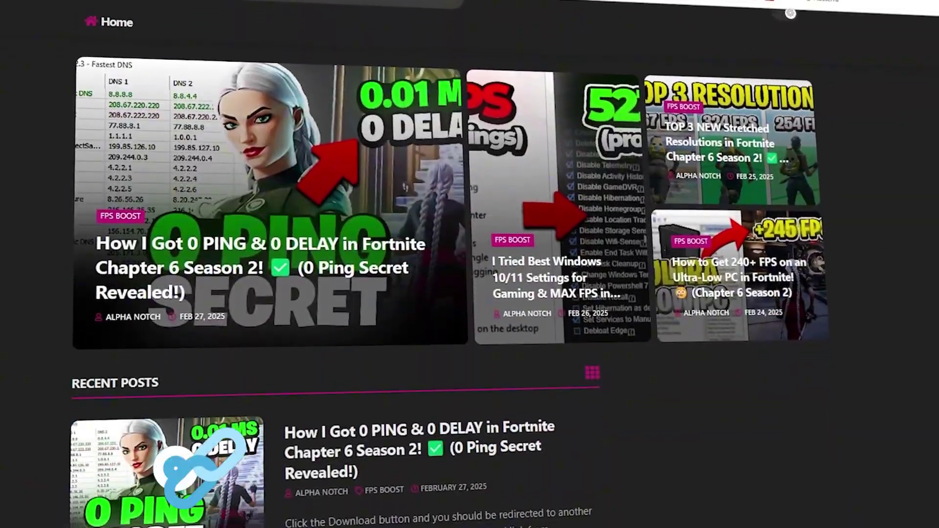
{"action": "scroll", "coordinate": [470, 264], "scroll_direction": "down", "scroll_amount": 8}
{"action": "scroll", "coordinate": [470, 264], "scroll_direction": "down", "scroll_amount": 3}
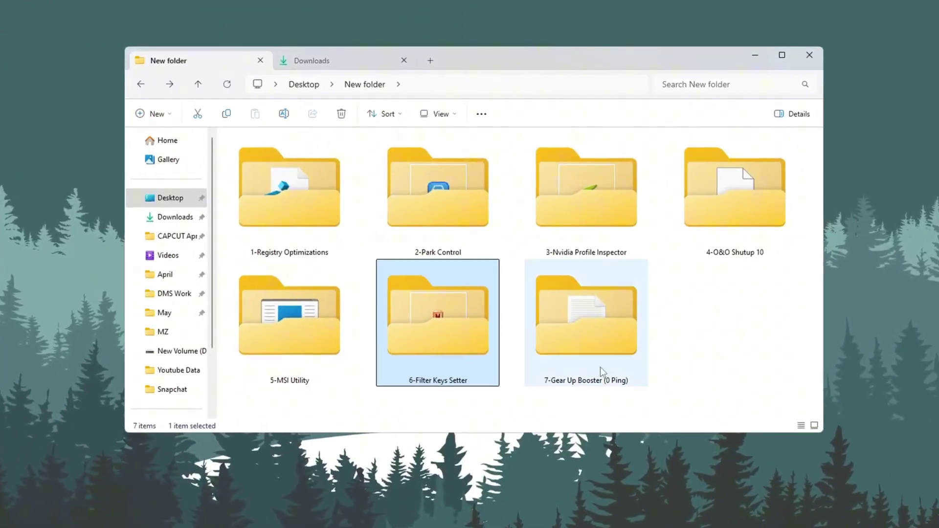
- Launch FilterKeysSetter.exe from the 6-Filter Keys Setter folder and move its window up
{"action": "double_click", "coordinate": [446, 339]}
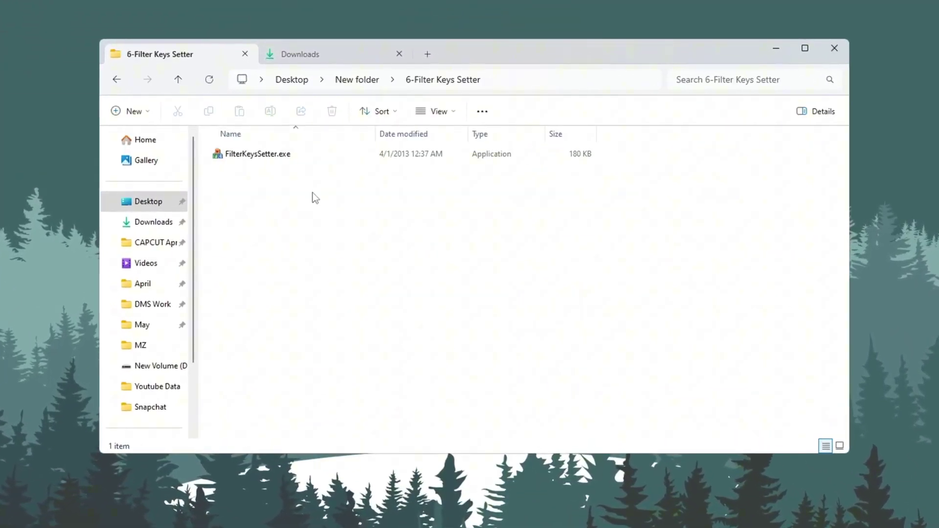
{"action": "double_click", "coordinate": [326, 154]}
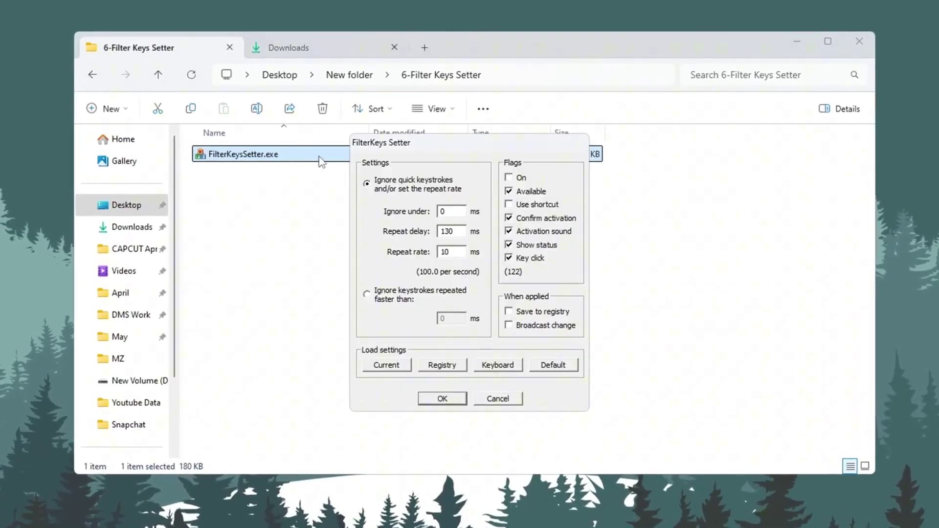
{"action": "left_click", "coordinate": [792, 43]}
{"action": "left_click_drag", "start_coordinate": [489, 142], "coordinate": [491, 78]}
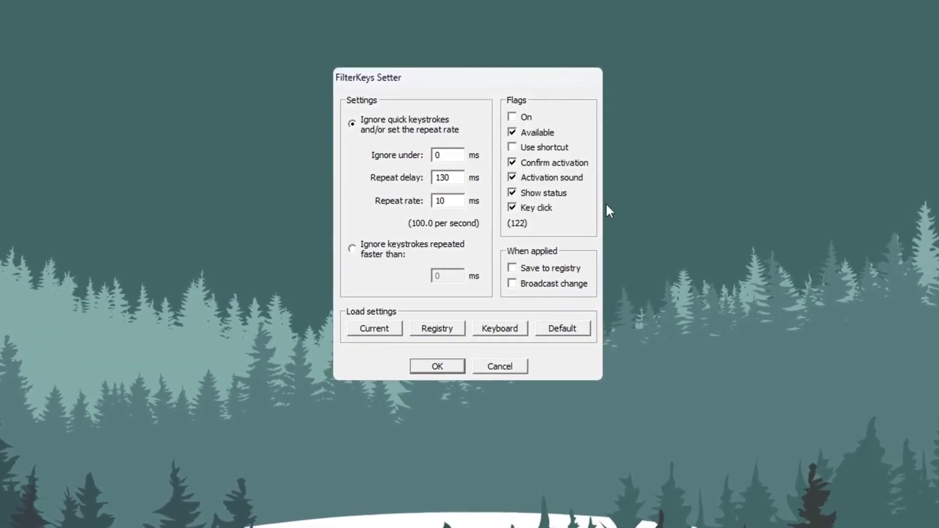
- Use ignore-under 0, repeat delay 130 and repeat rate 10, with Save to registry ticked
{"action": "double_click", "coordinate": [452, 156]}
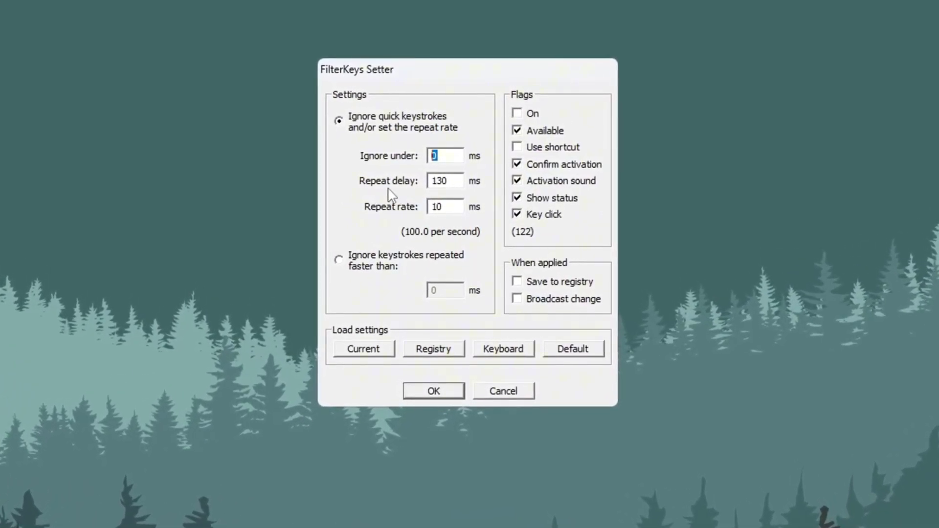
{"action": "key", "text": "Tab"}
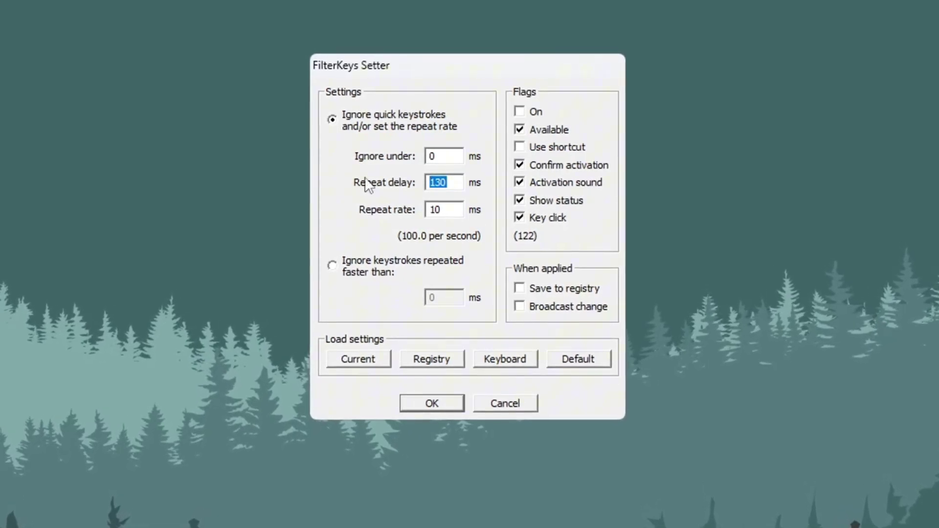
{"action": "key", "text": "Tab"}
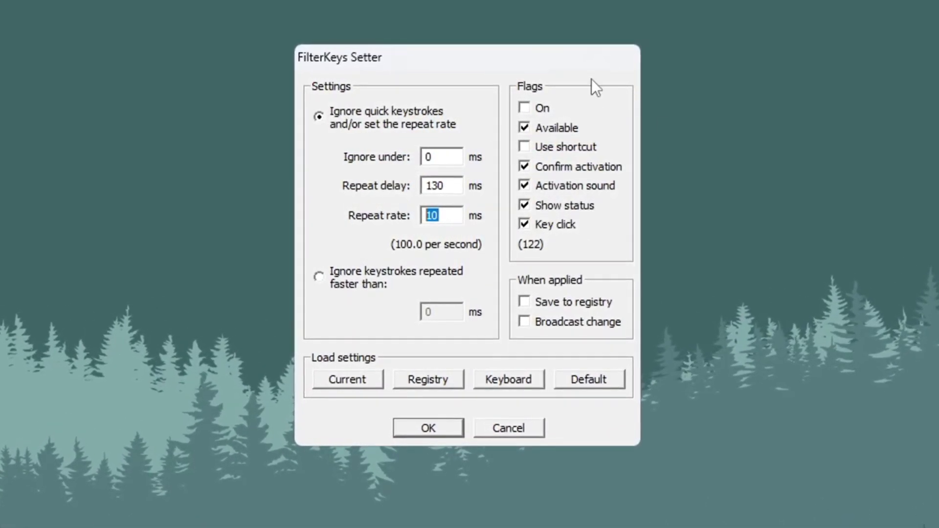
{"action": "left_click", "coordinate": [525, 300]}
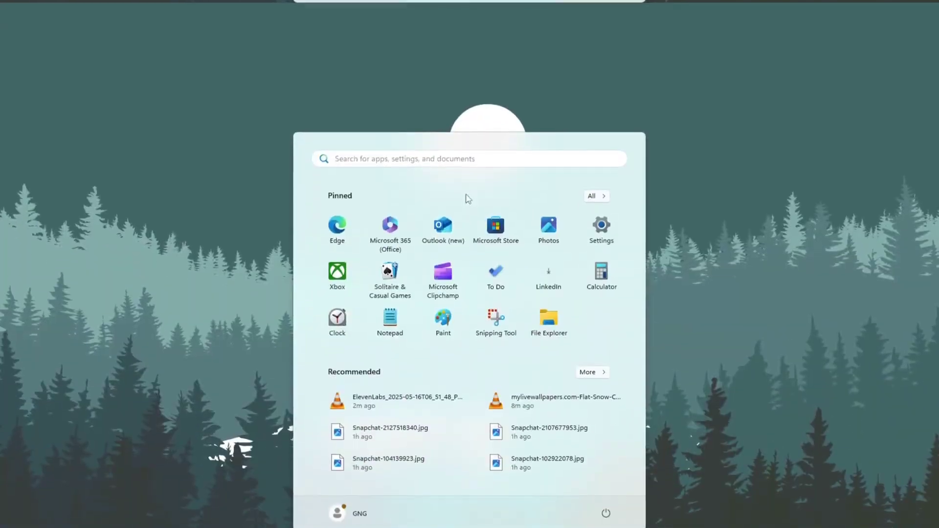
- Search 'game mode' from Start and open the Game Mode settings page
{"action": "type", "text": "game mode"}
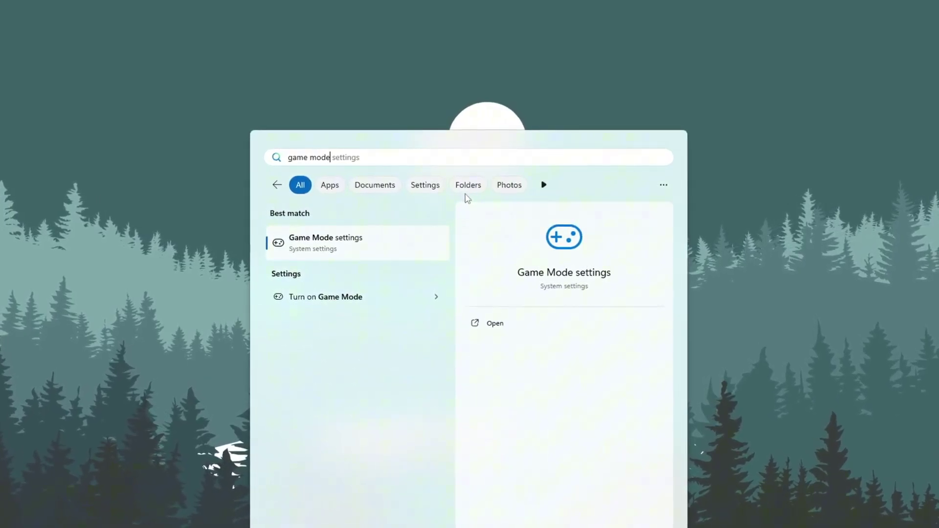
{"action": "key", "text": "Return"}
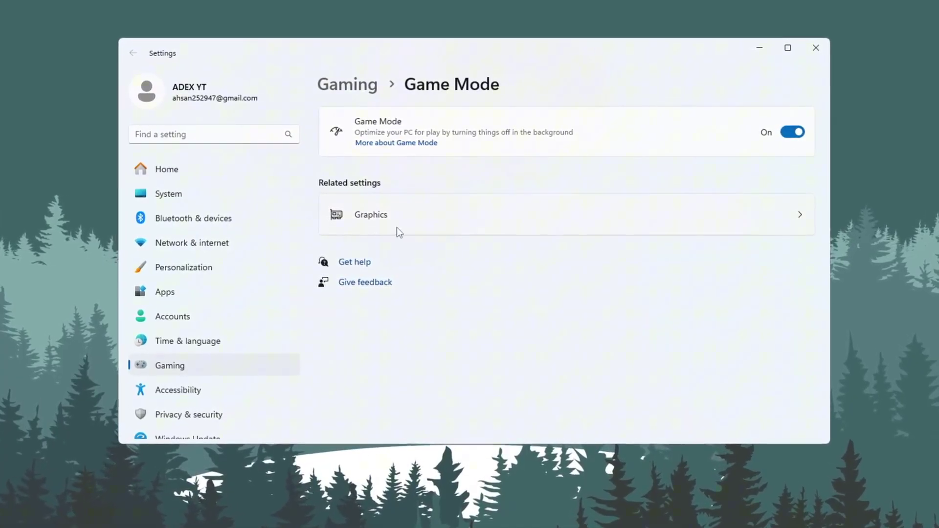
- Set FortniteLauncher.exe's graphics preference to High performance (GeForce GTX 1650 SUPER) and save it
{"action": "left_click", "coordinate": [378, 225]}
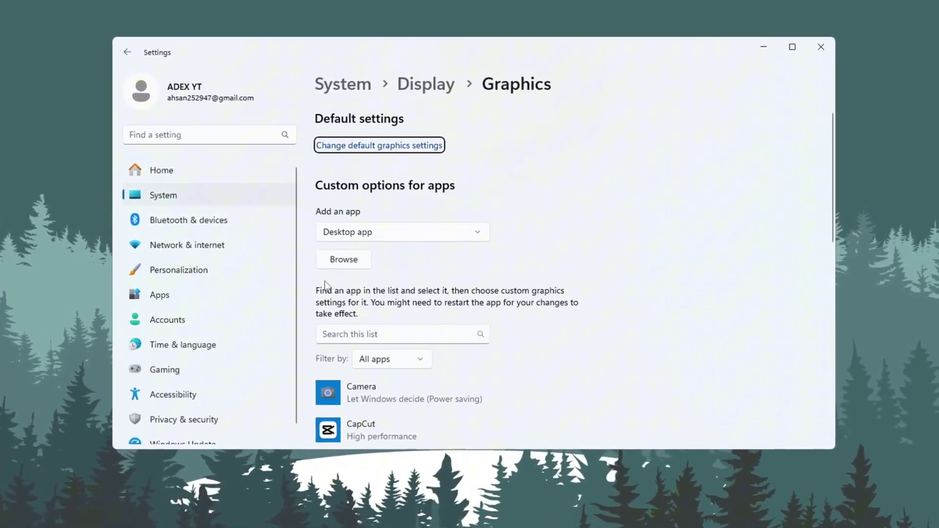
{"action": "scroll", "coordinate": [345, 271], "scroll_direction": "down", "scroll_amount": 4}
{"action": "left_click", "coordinate": [457, 267]}
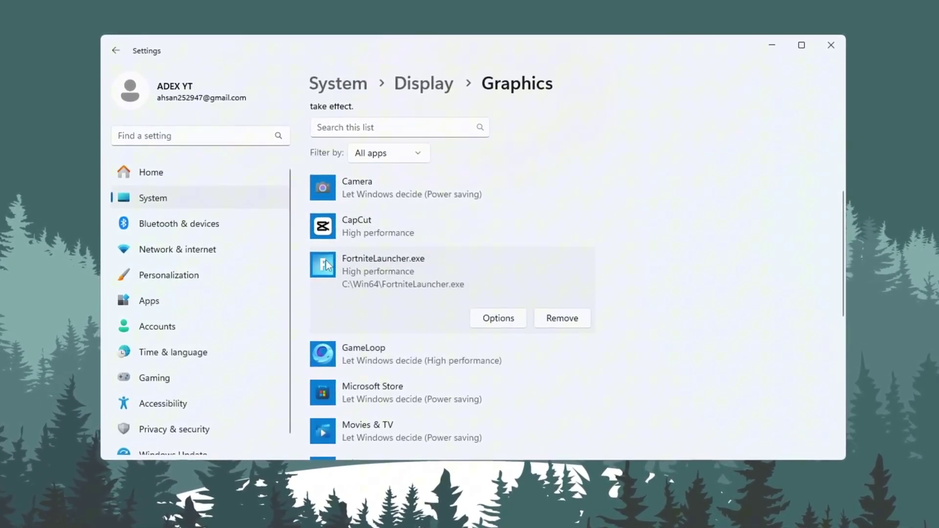
{"action": "left_click", "coordinate": [498, 320]}
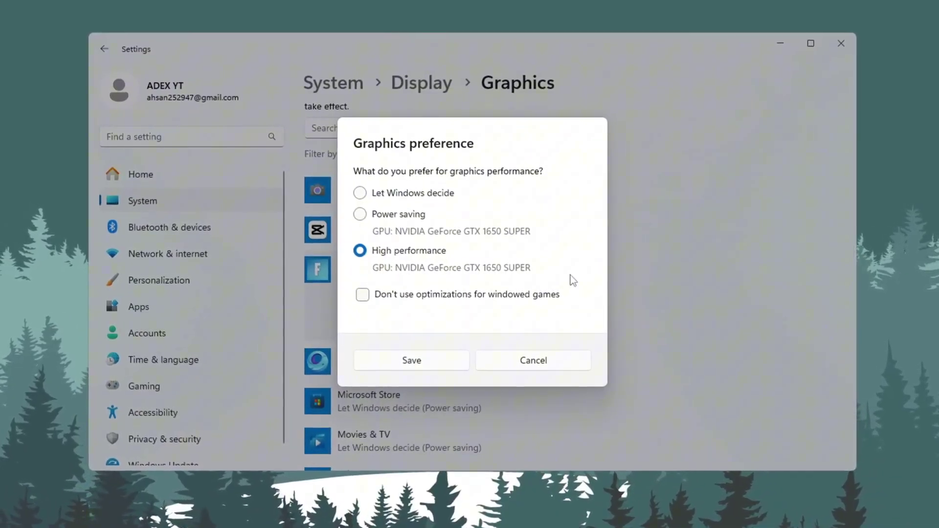
{"action": "left_click", "coordinate": [430, 360]}
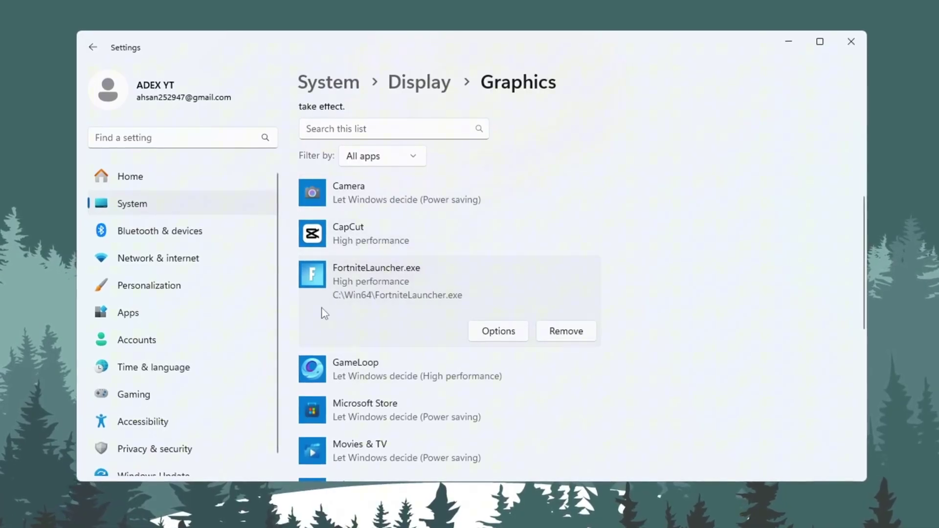